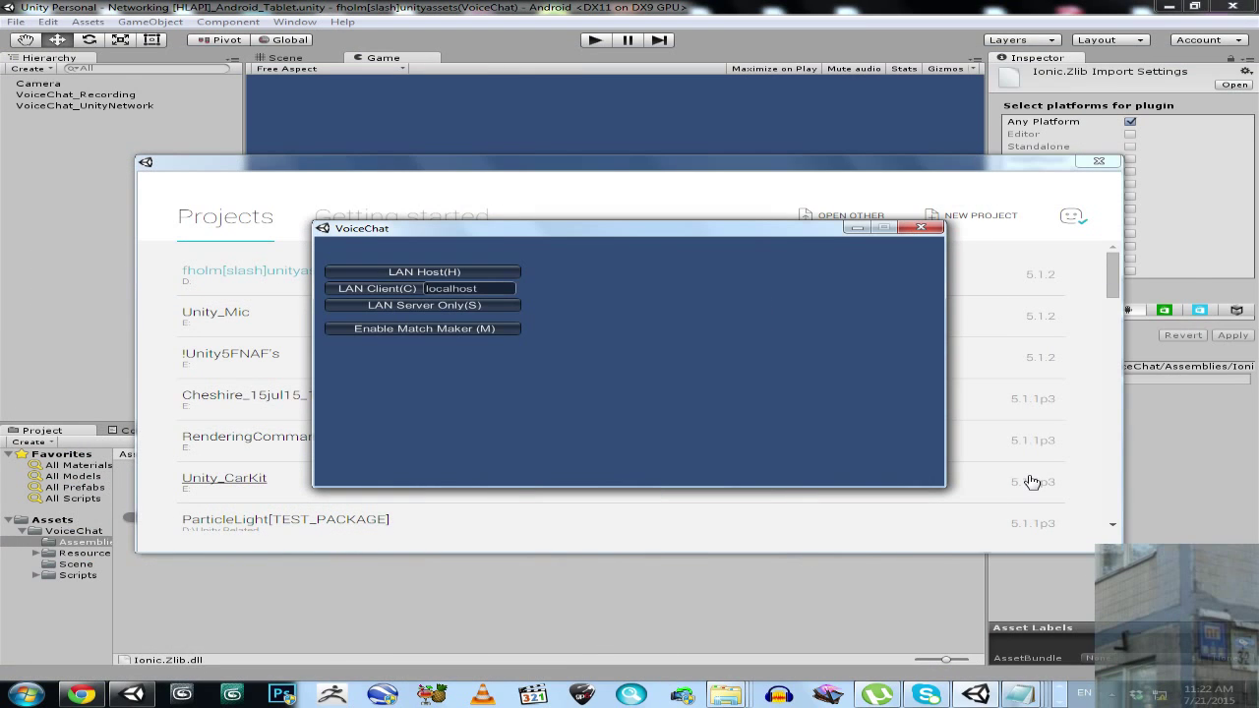
# Switch to Chrome and search the Google Play store for "rtsp stream" apps
pyautogui.click(857, 228)
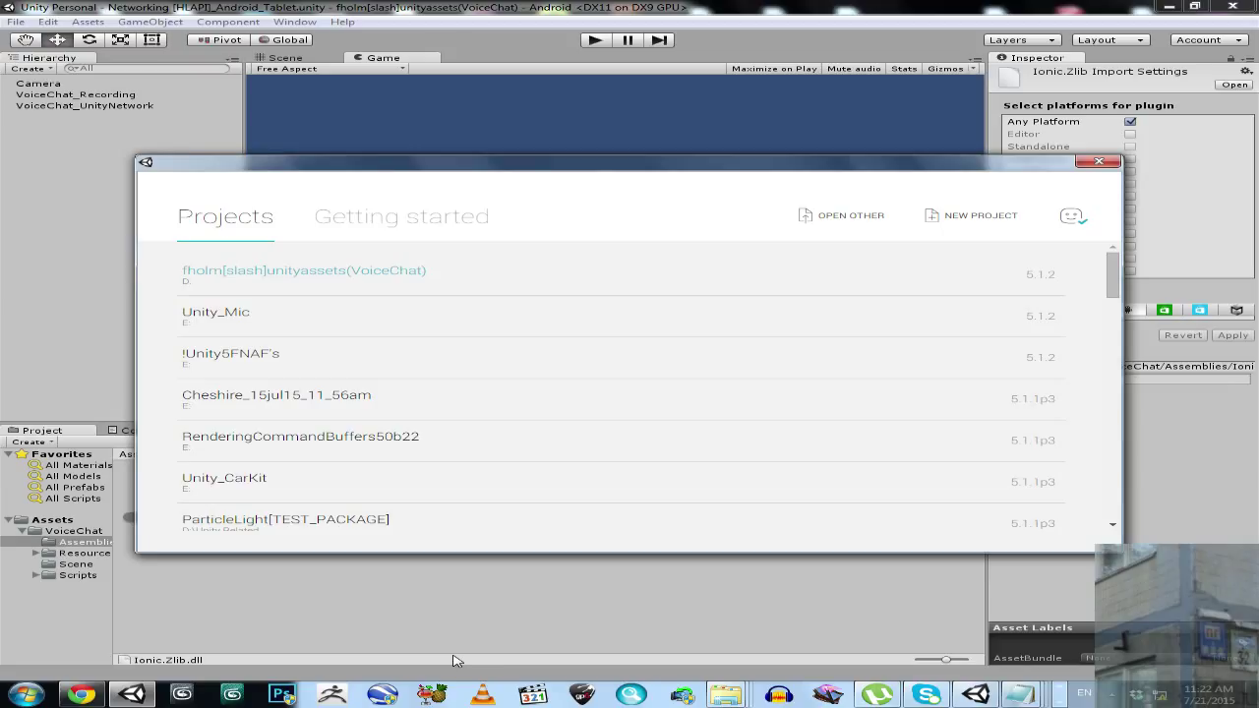
pyautogui.click(480, 697)
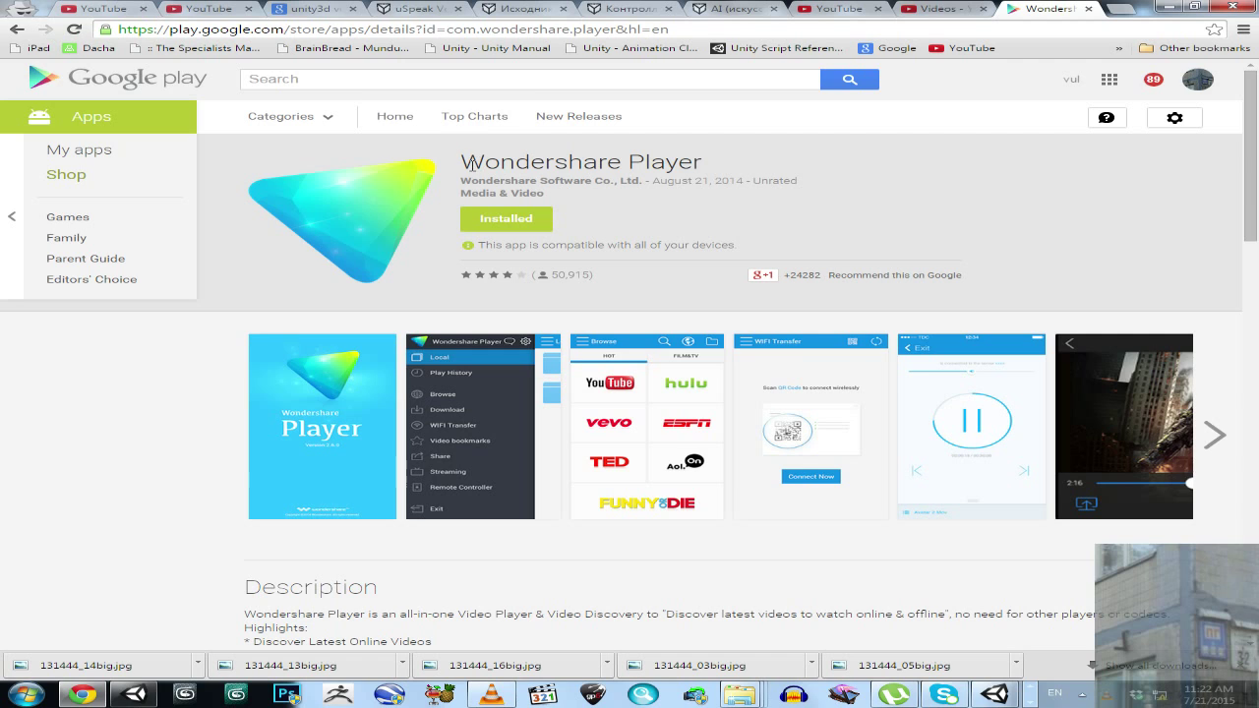
pyautogui.click(589, 84)
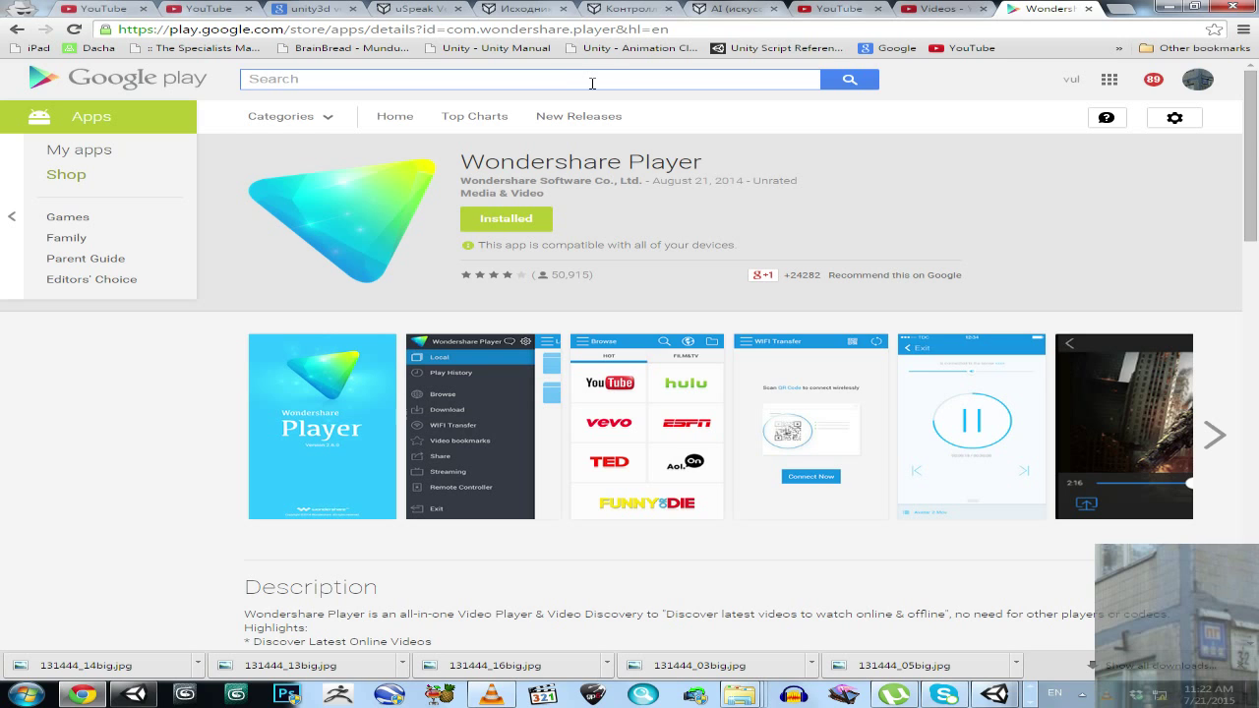
pyautogui.write('rtsp stream')
pyautogui.press('Return')
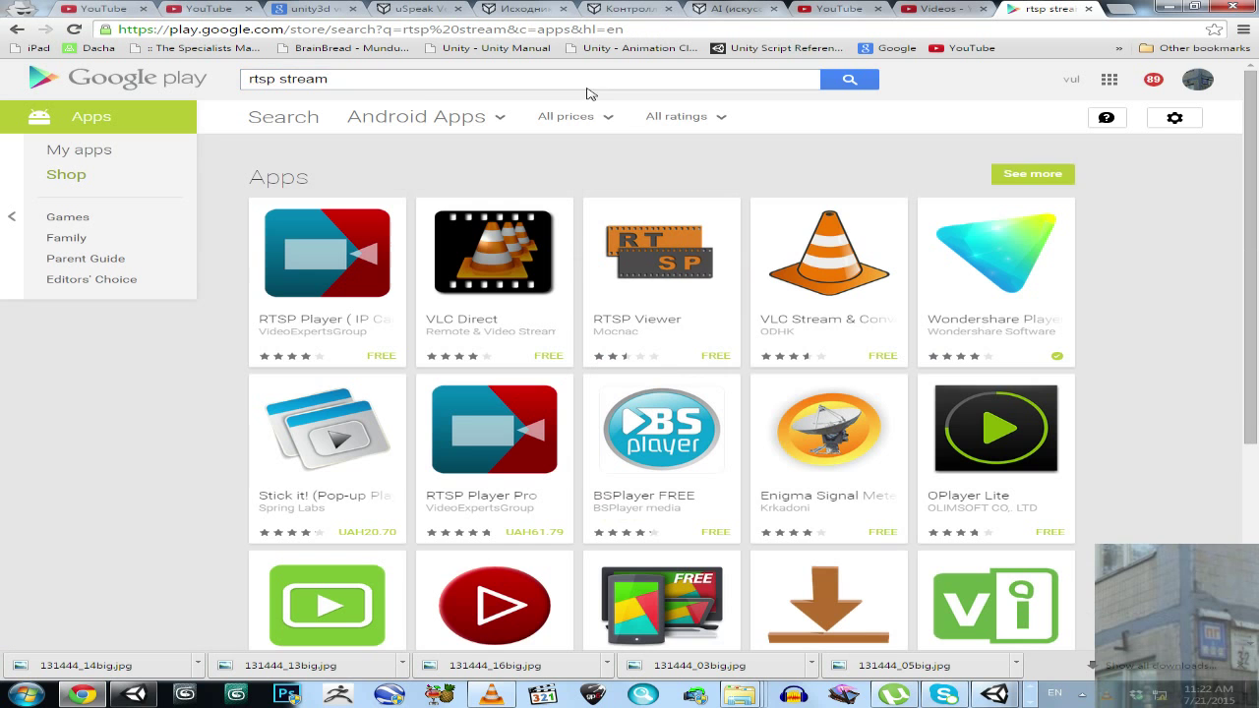
pyautogui.moveTo(591, 78); pyautogui.dragTo(225, 83)
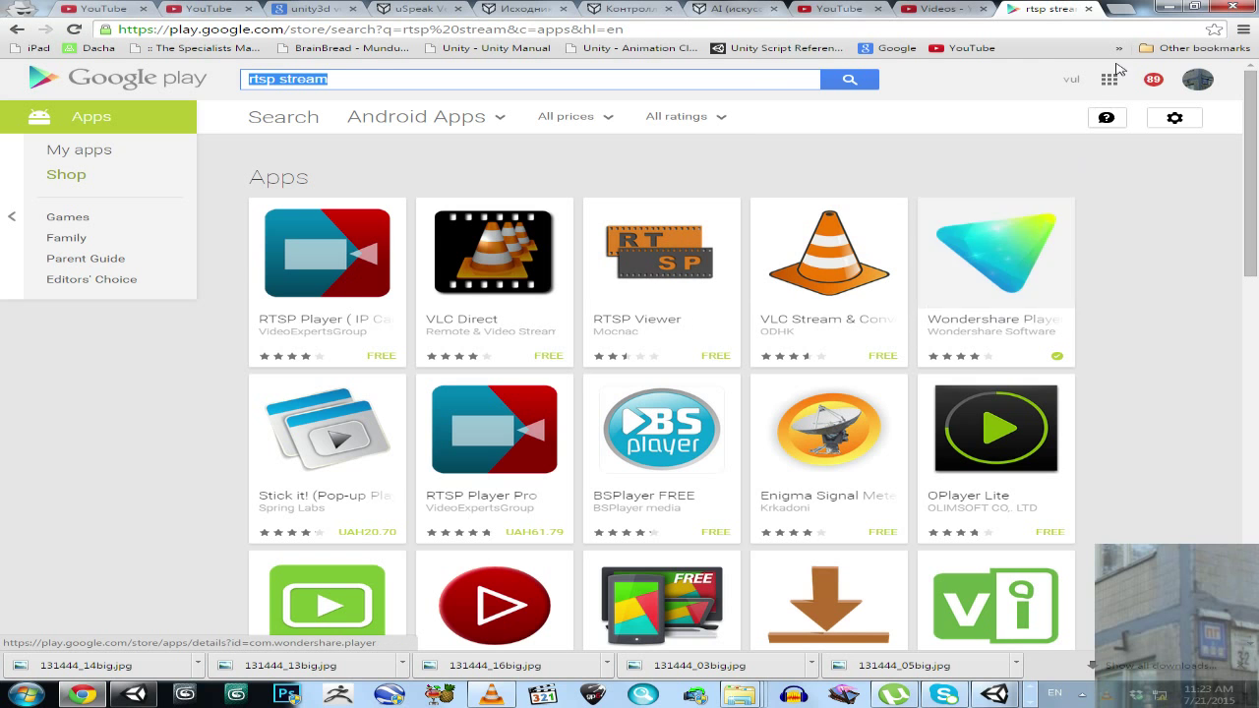
# Switch to VLC media player, restore its window to a smaller size and open the media selection dialog for streaming
pyautogui.hotkey('alt', 'Tab')
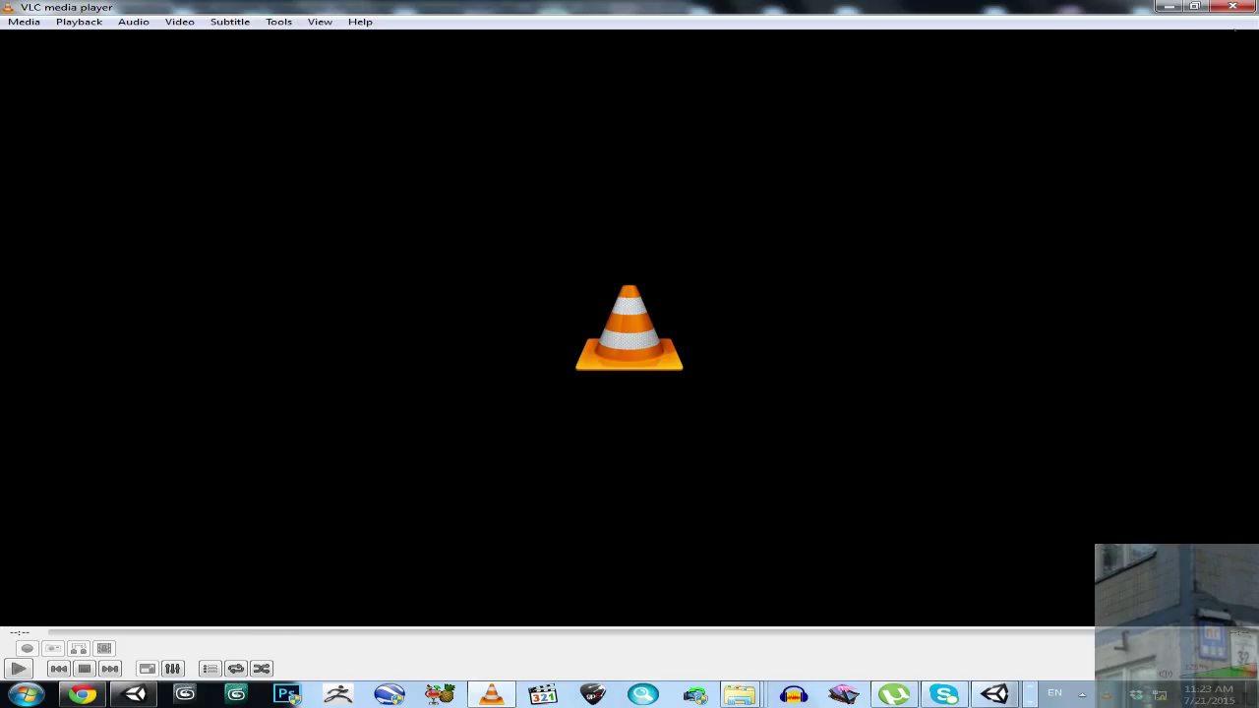
pyautogui.click(1194, 7)
pyautogui.click(352, 240)
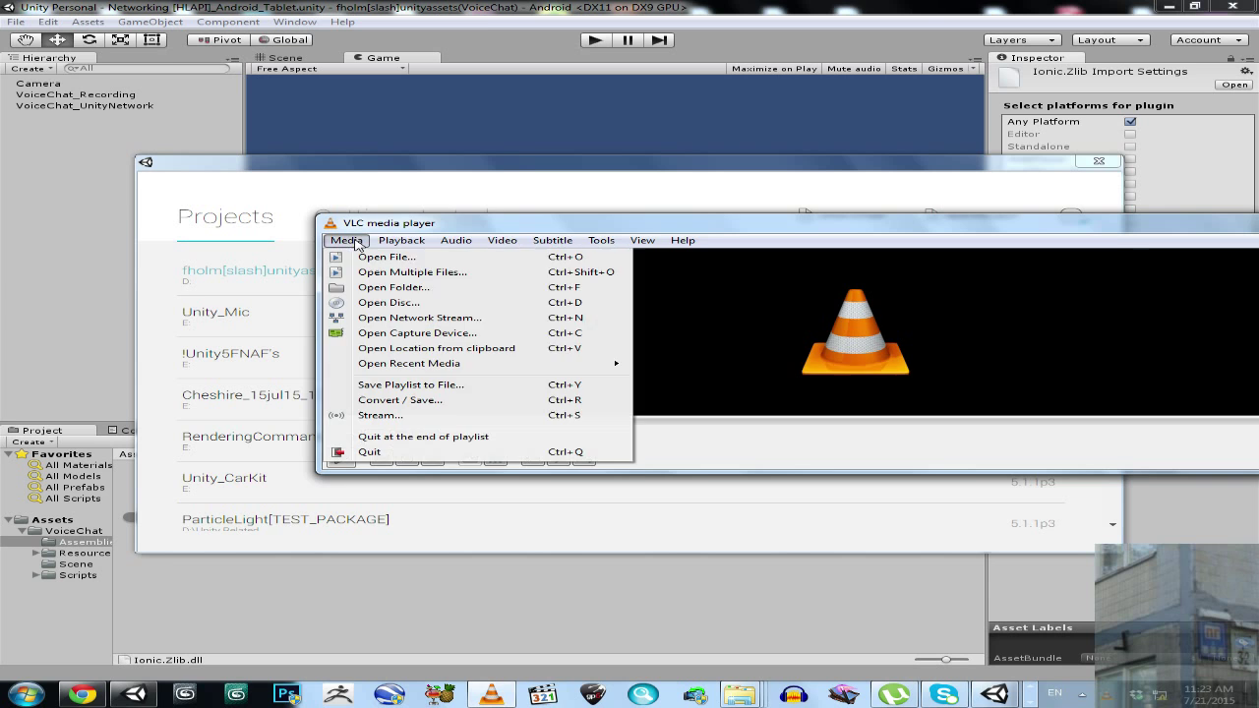
pyautogui.click(410, 420)
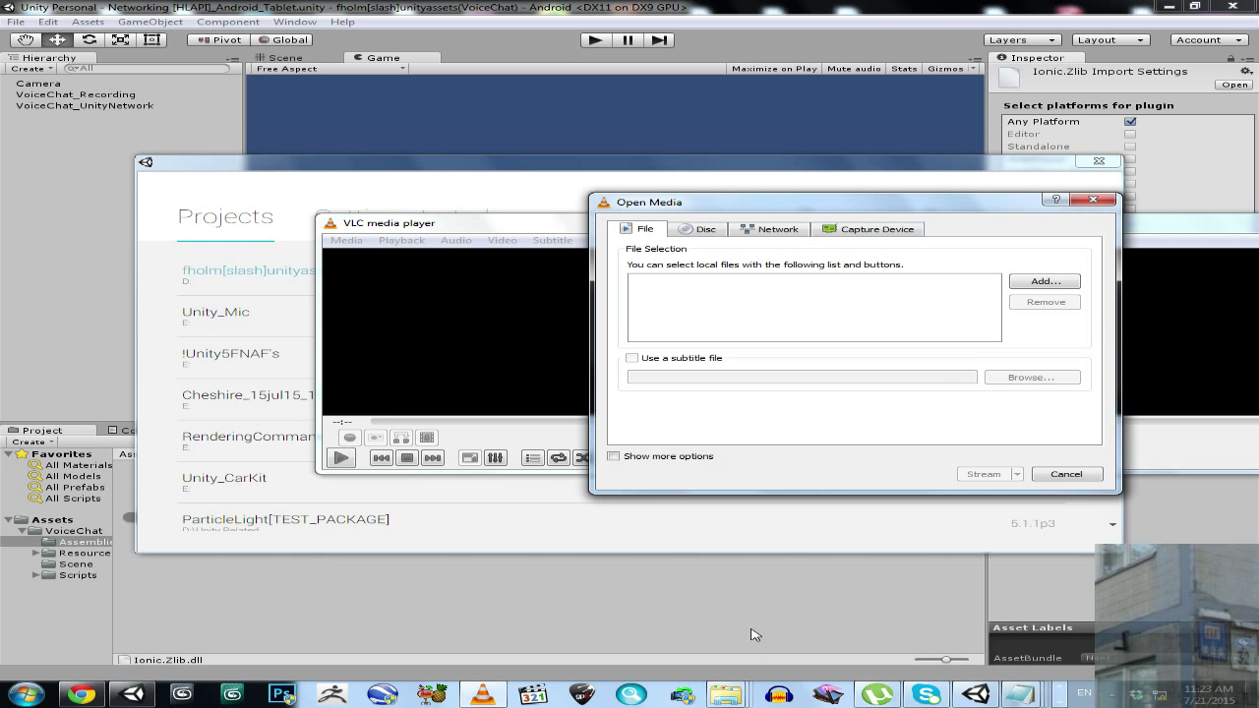
pyautogui.click(1023, 285)
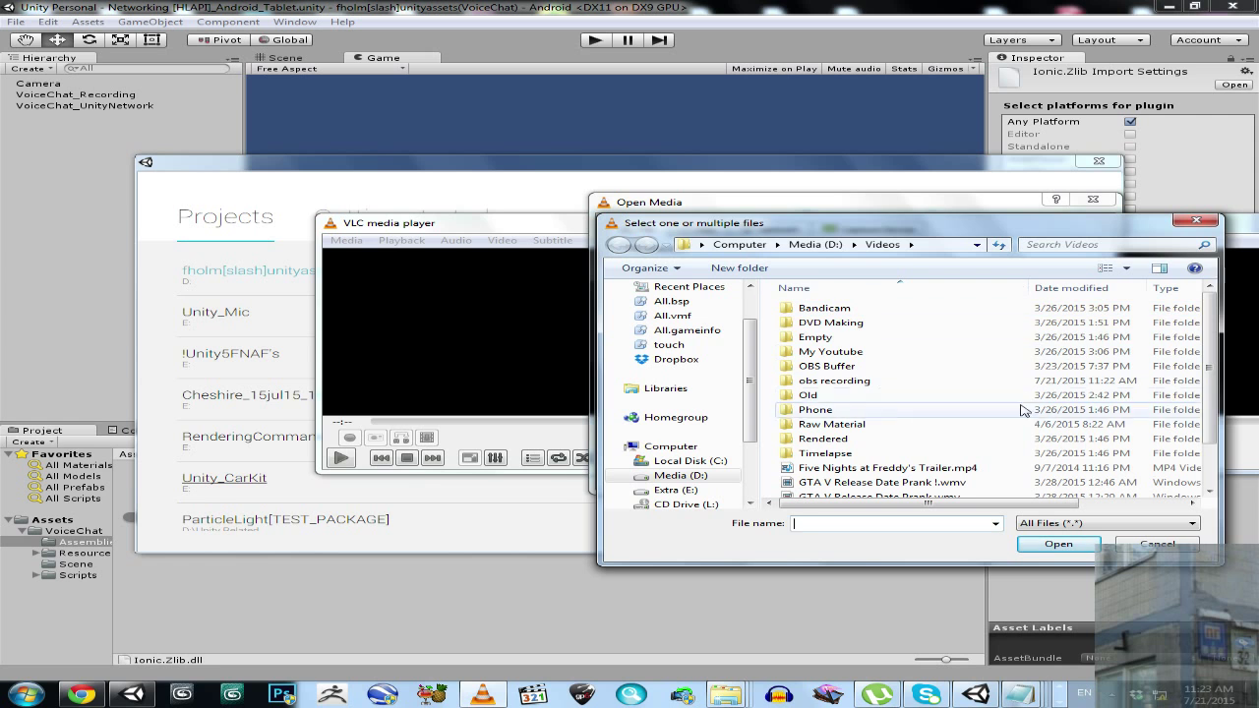
pyautogui.click(1196, 219)
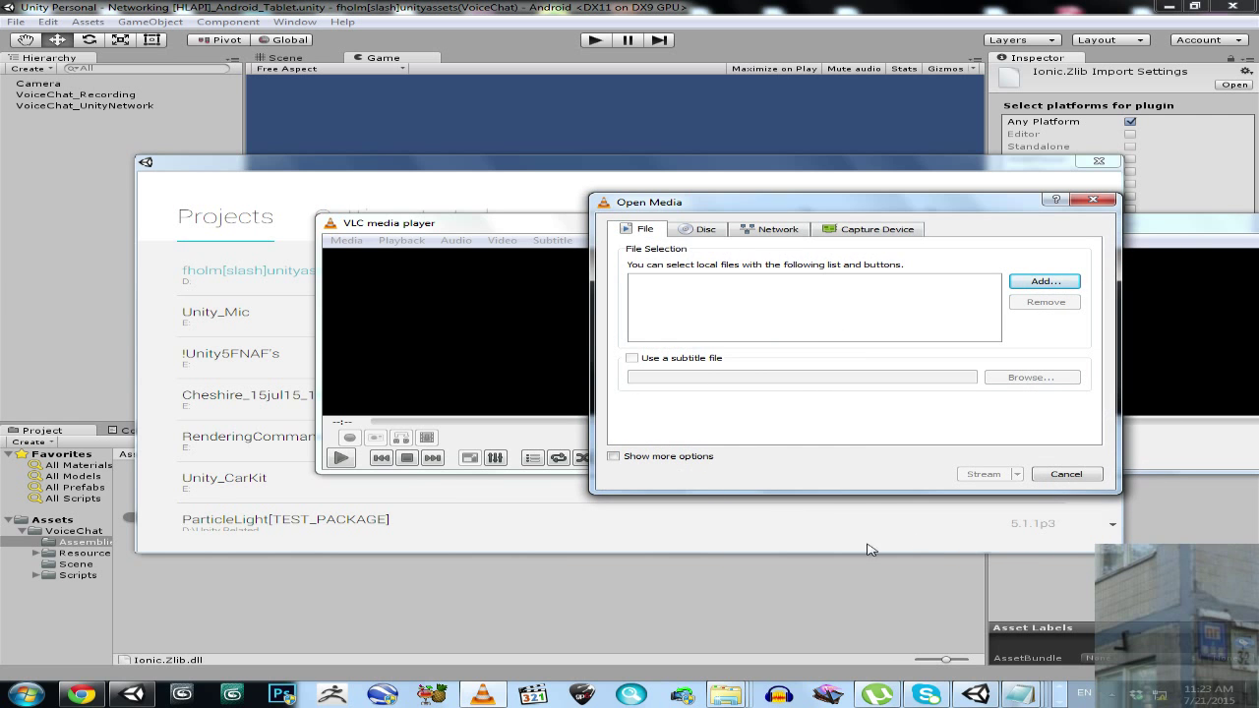
pyautogui.click(726, 696)
pyautogui.click(879, 574)
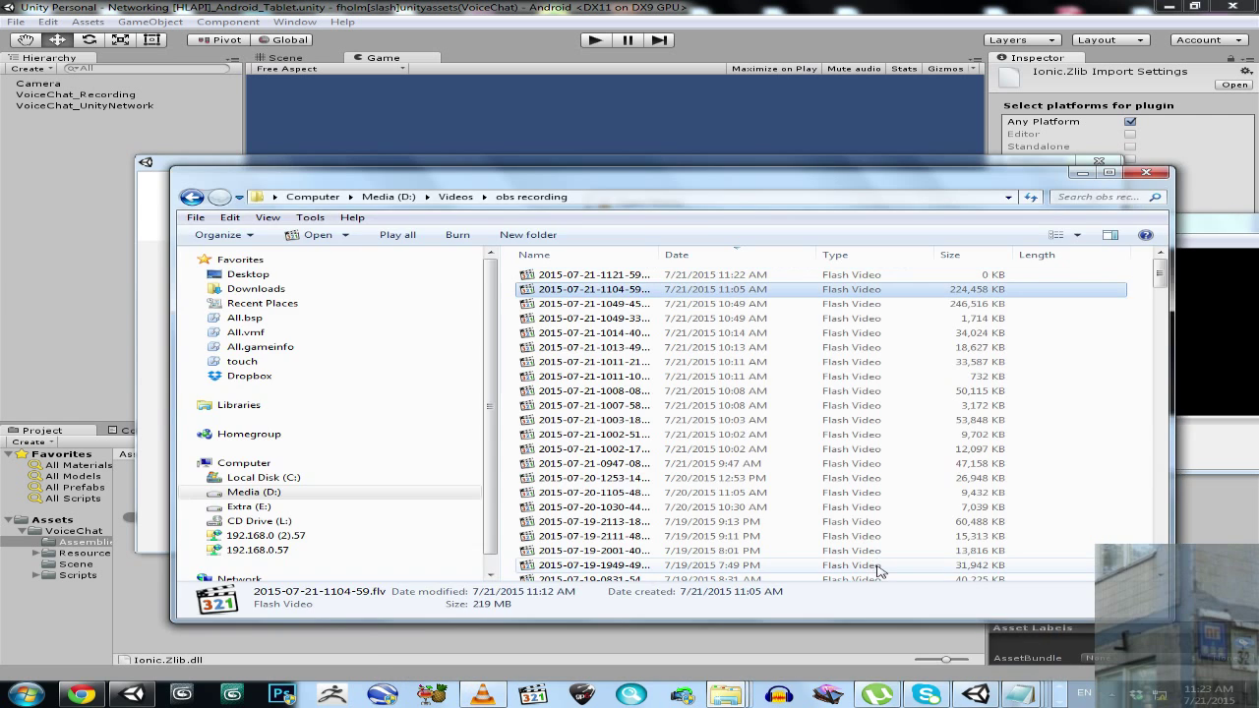
pyautogui.click(1083, 175)
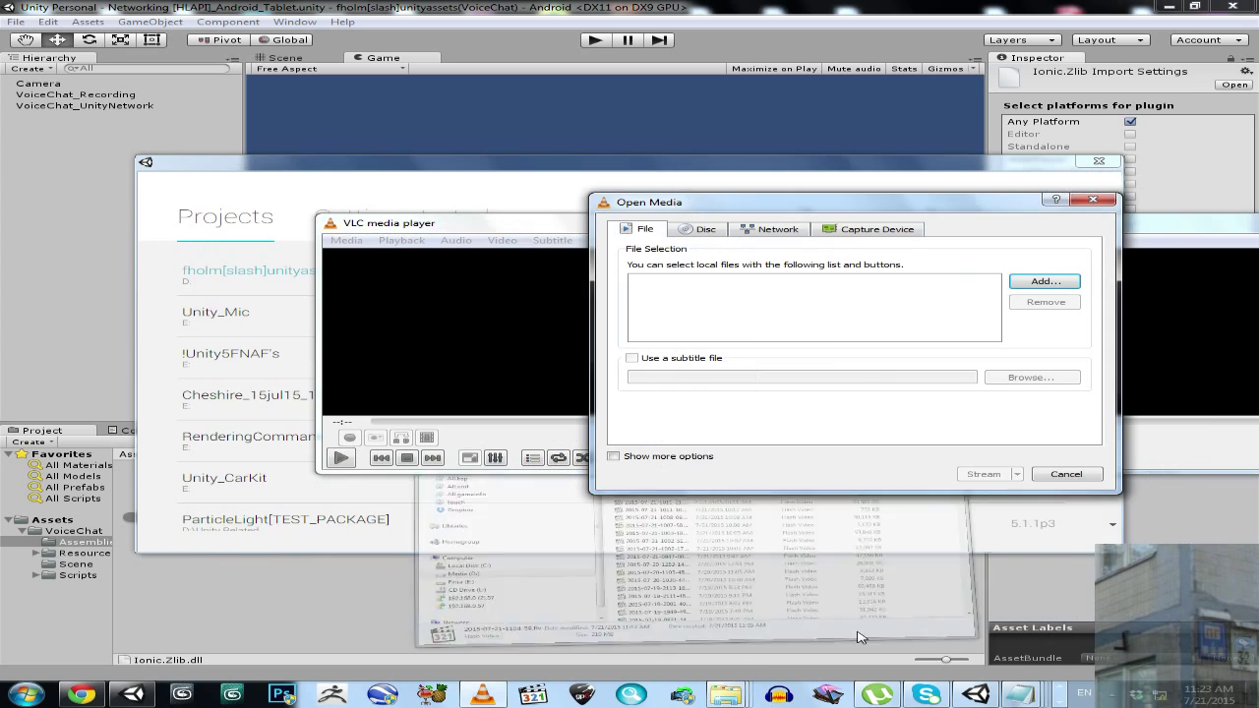
# Add Five Nights at Freddy's Trailer.mp4 from the D:\Videos folder window to the list of files to stream
pyautogui.click(726, 697)
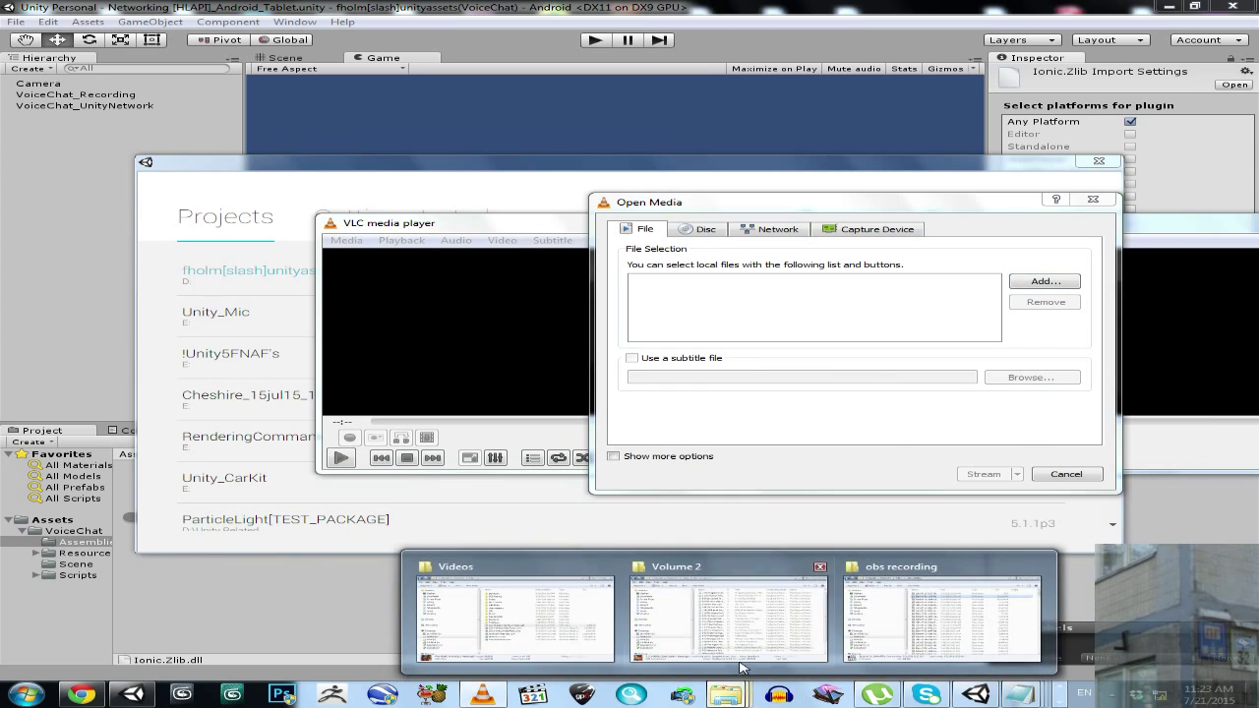
pyautogui.click(546, 572)
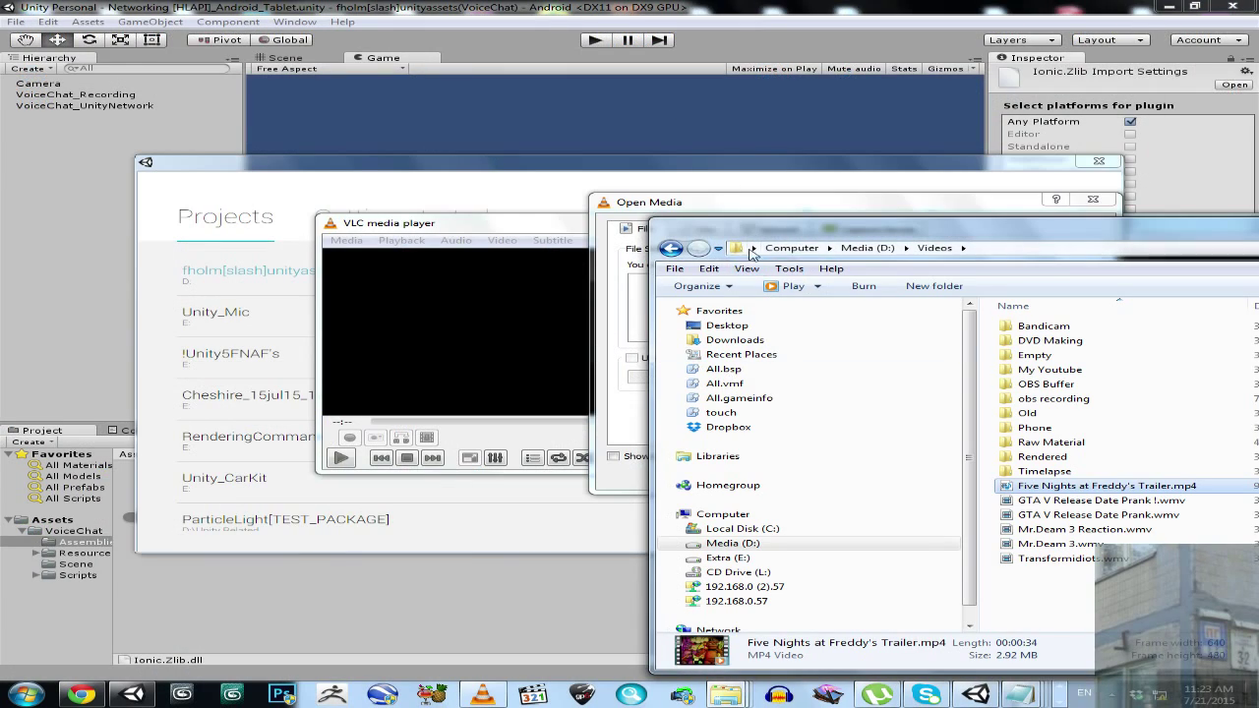
pyautogui.moveTo(884, 233); pyautogui.dragTo(962, 408)
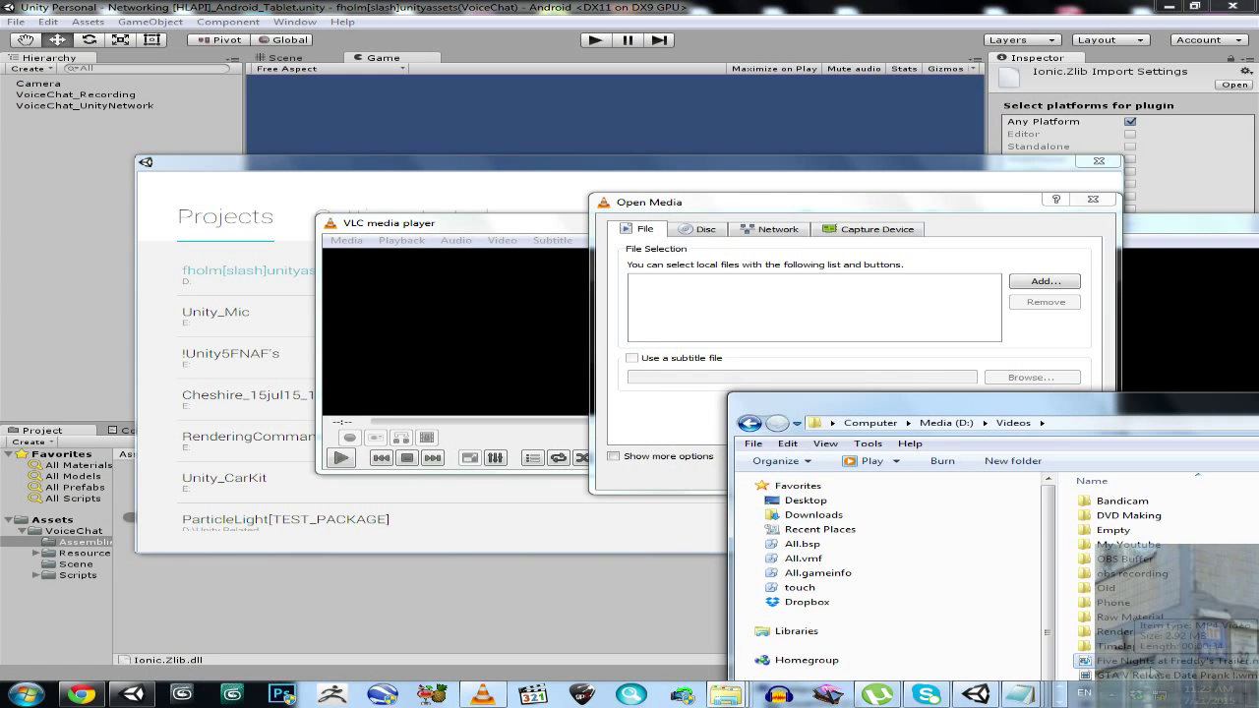
pyautogui.moveTo(1132, 661); pyautogui.dragTo(850, 331)
pyautogui.click(848, 209)
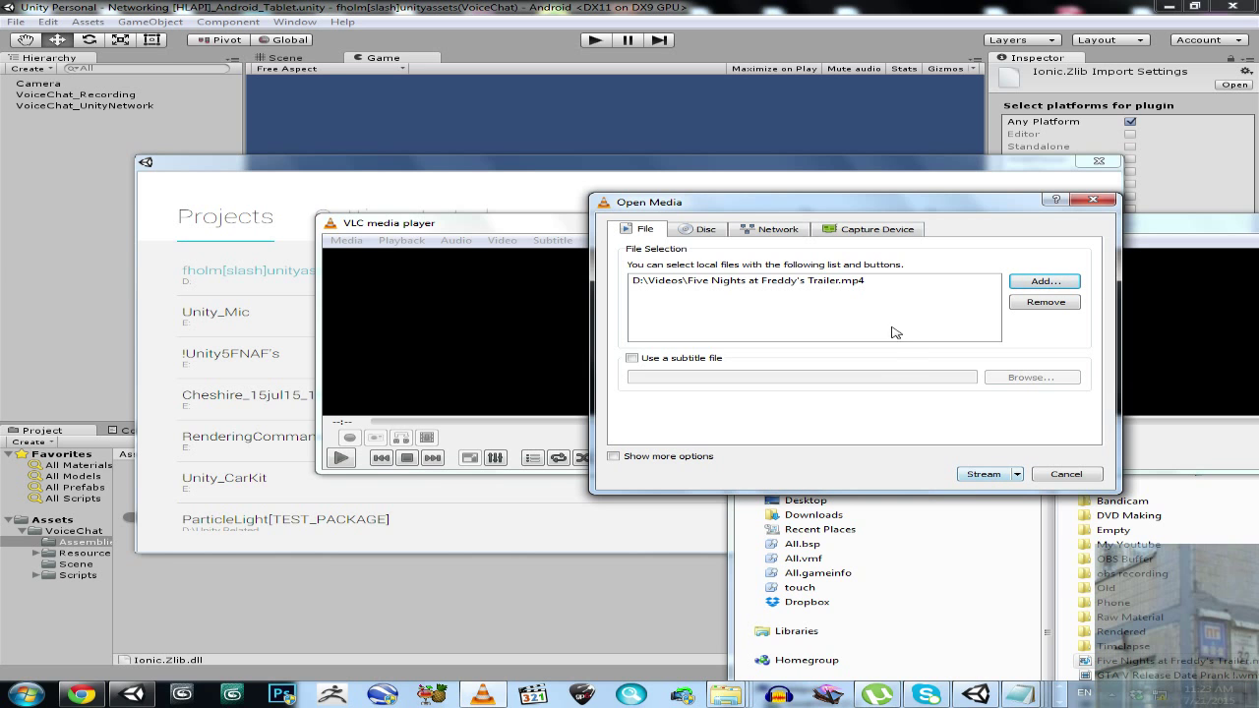
# Proceed with streaming the selected file and add an RTP / MPEG Transport Stream destination
pyautogui.click(992, 475)
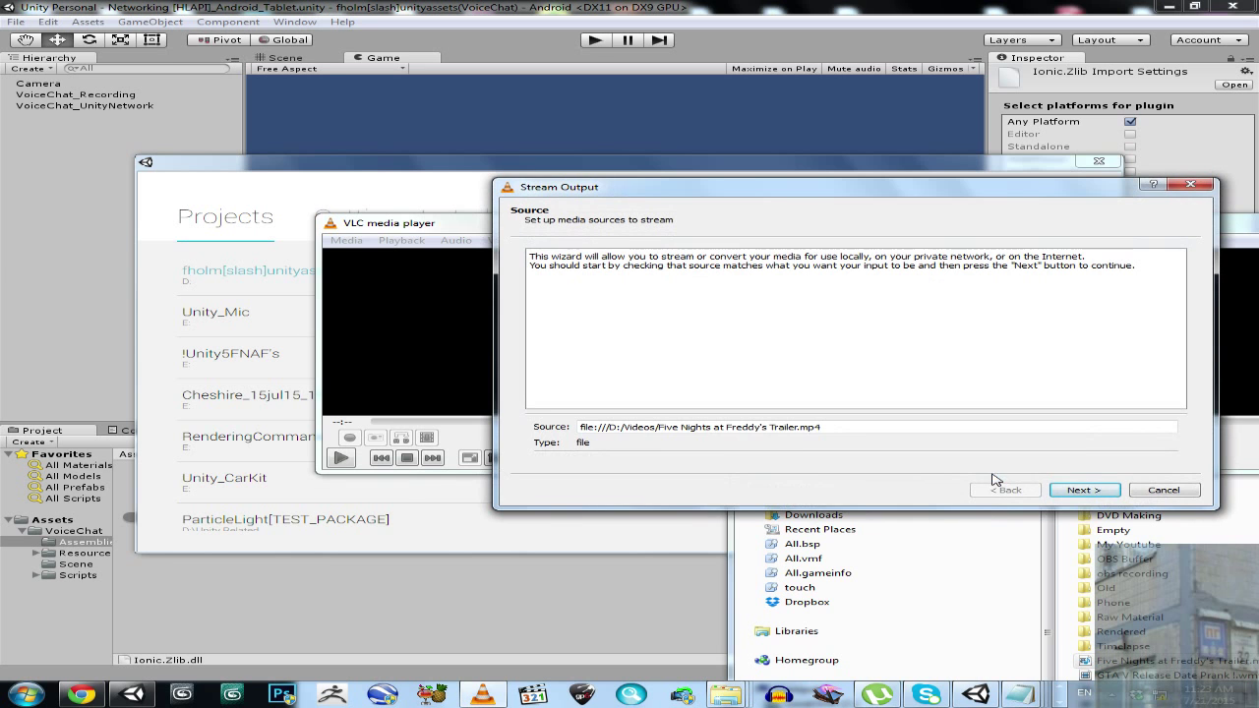
pyautogui.click(1083, 490)
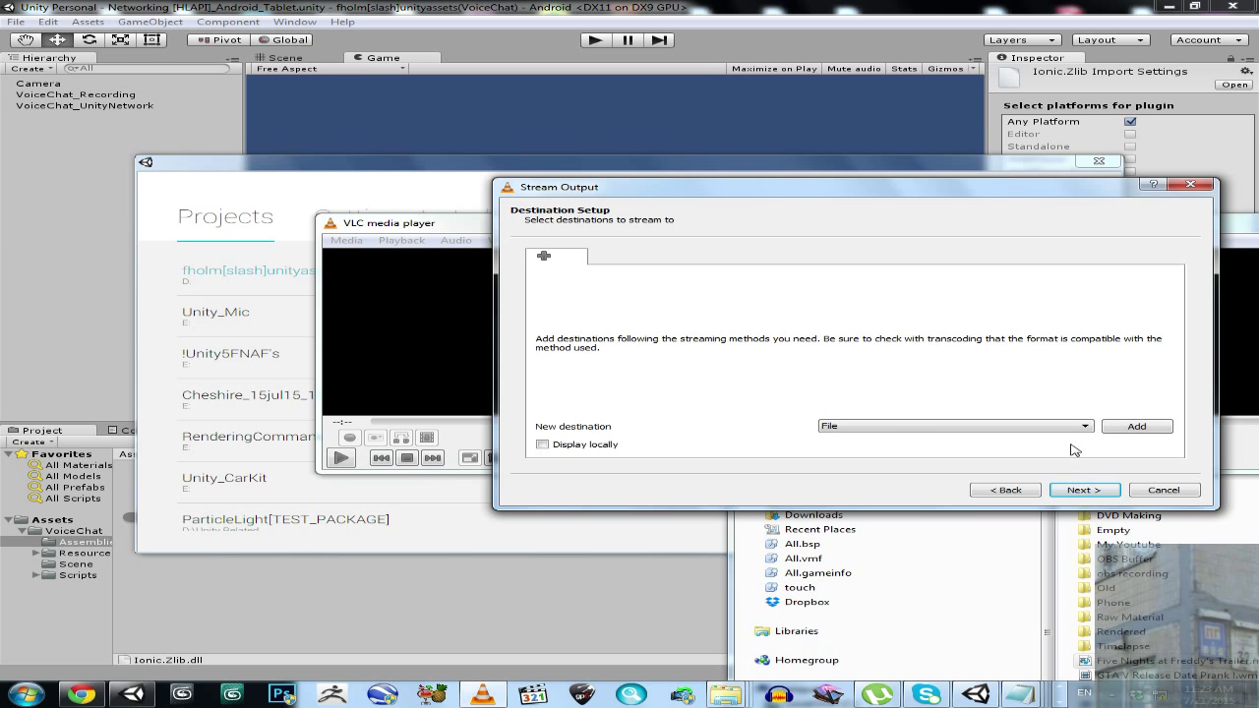
pyautogui.click(871, 431)
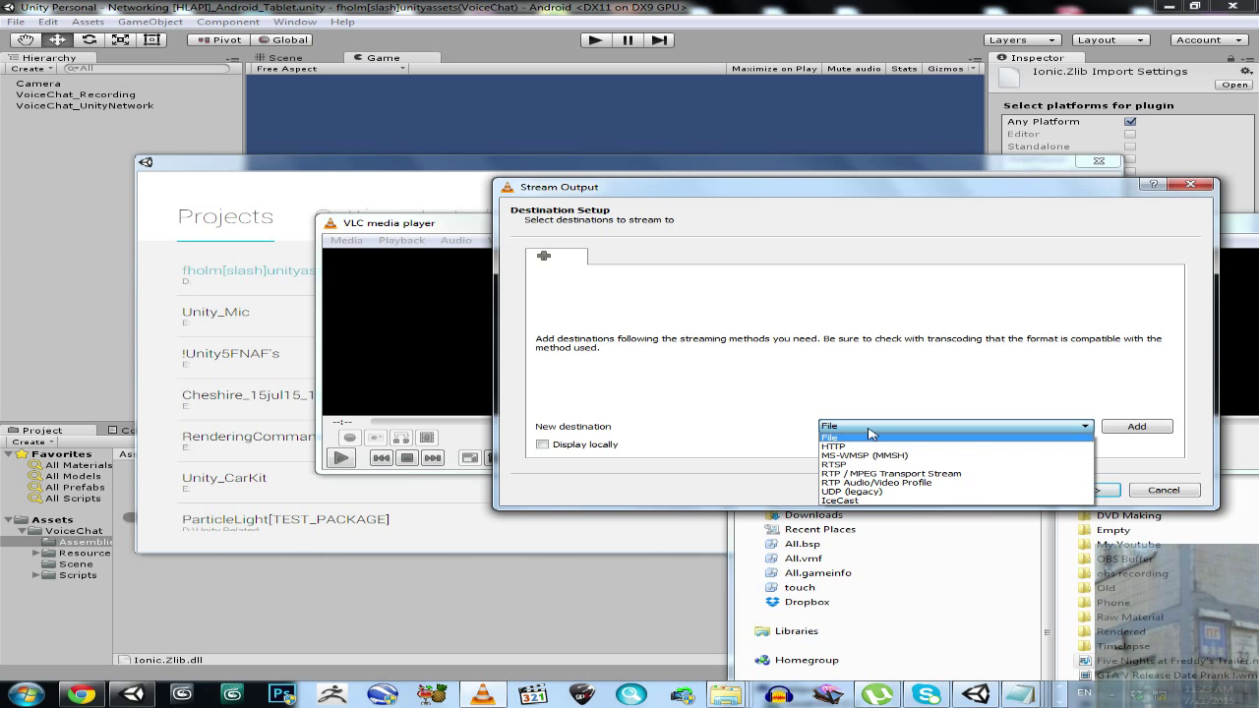
pyautogui.click(885, 475)
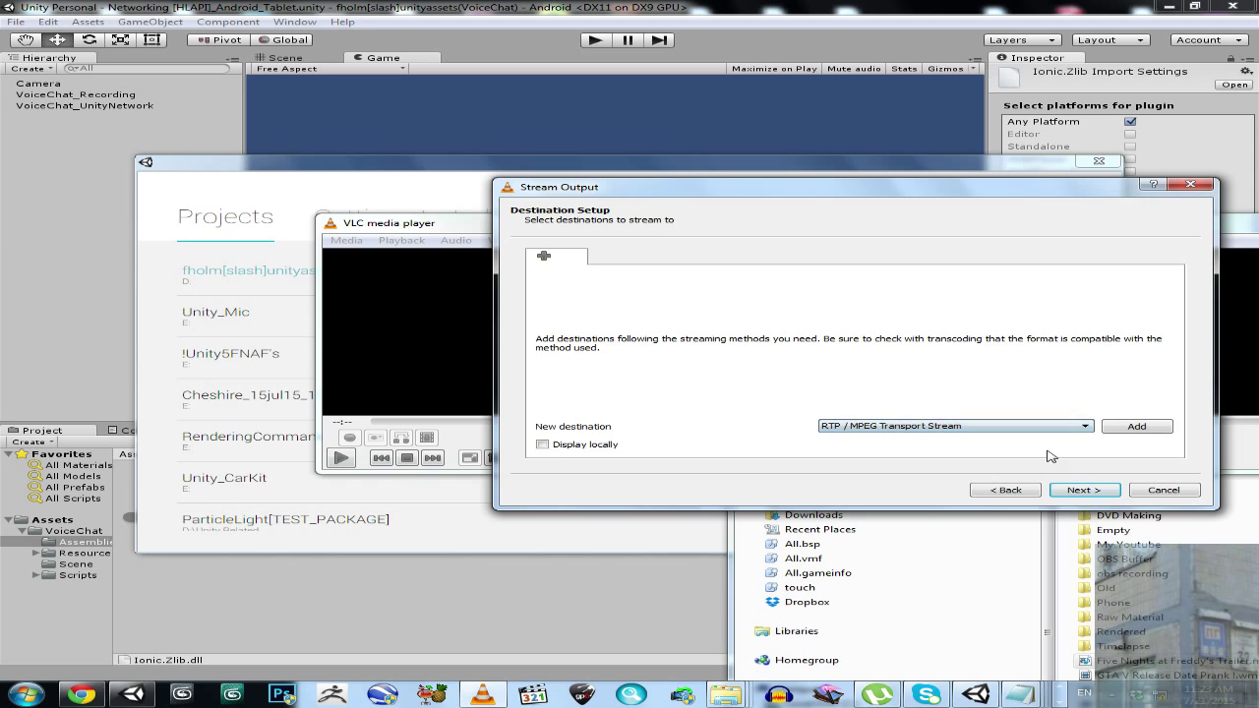
pyautogui.click(1136, 433)
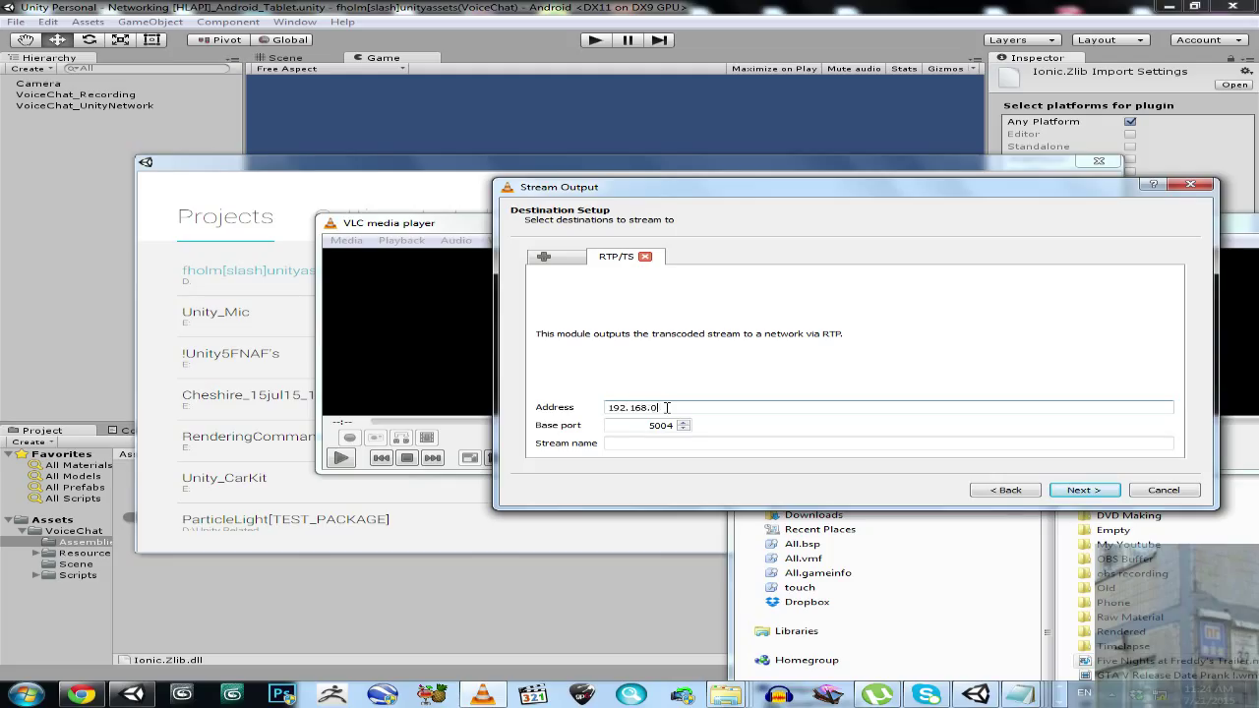
pyautogui.moveTo(691, 407); pyautogui.dragTo(591, 413)
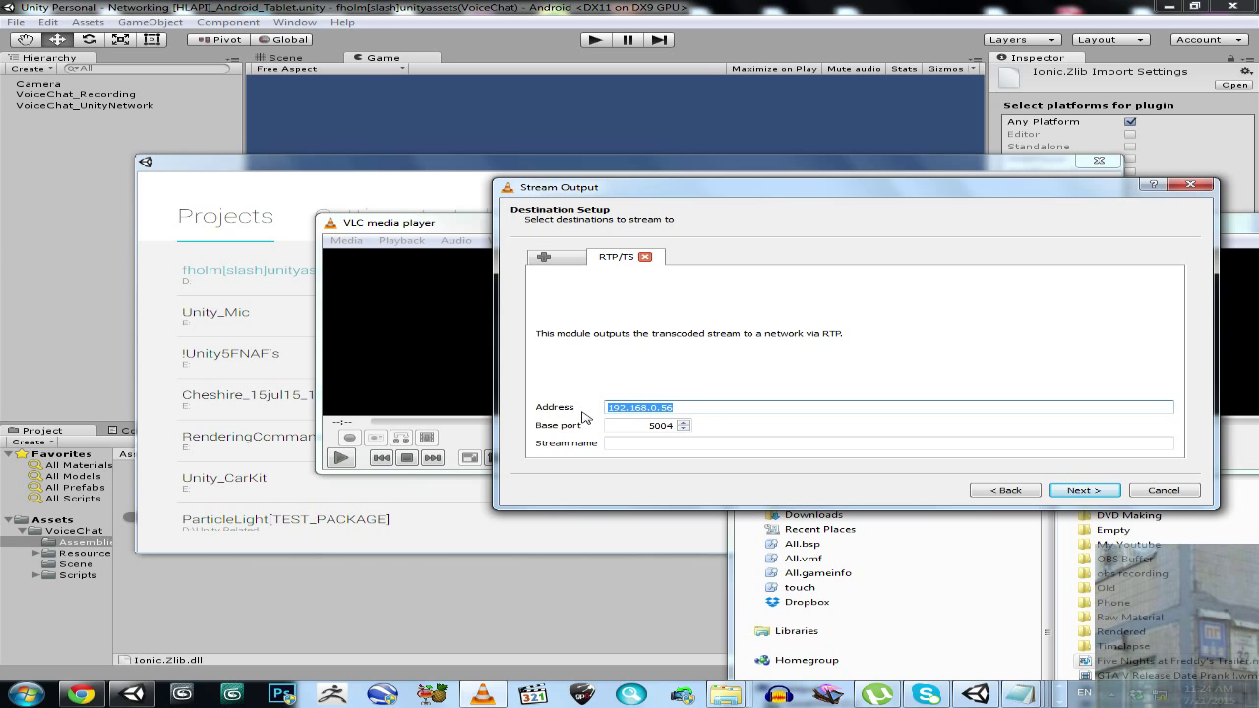
pyautogui.click(665, 443)
pyautogui.doubleClick(654, 426)
pyautogui.click(641, 444)
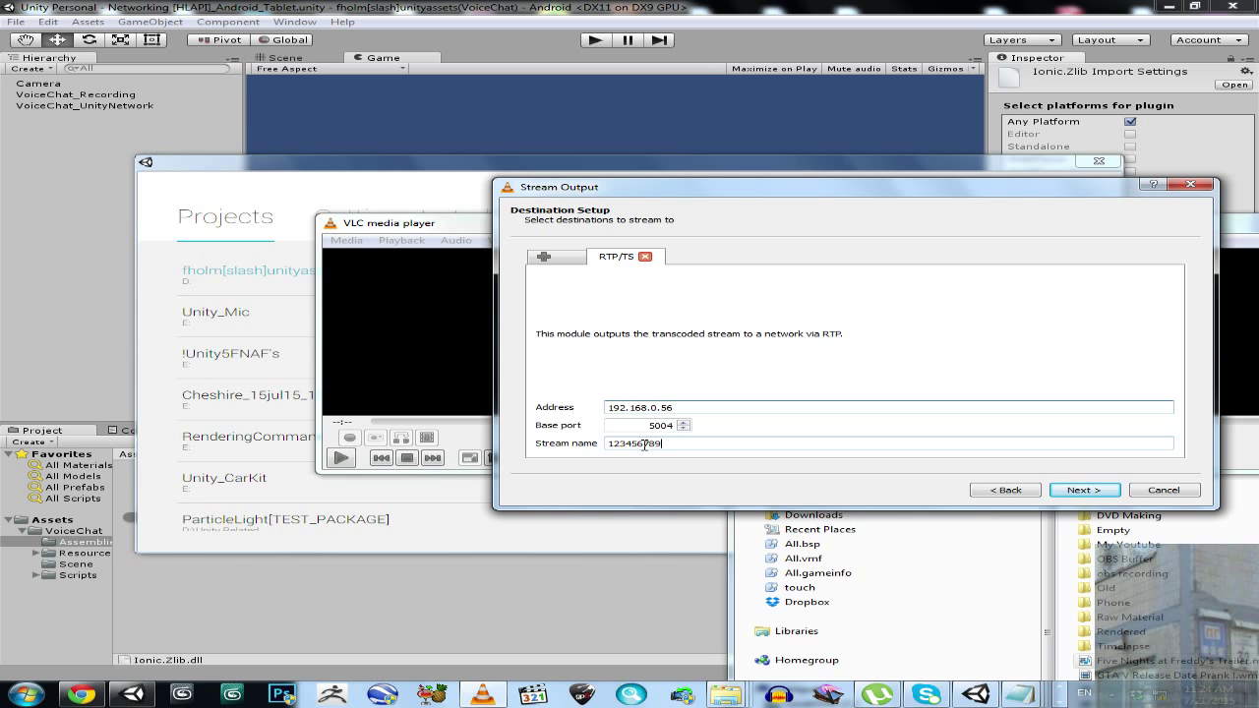
pyautogui.click(1083, 490)
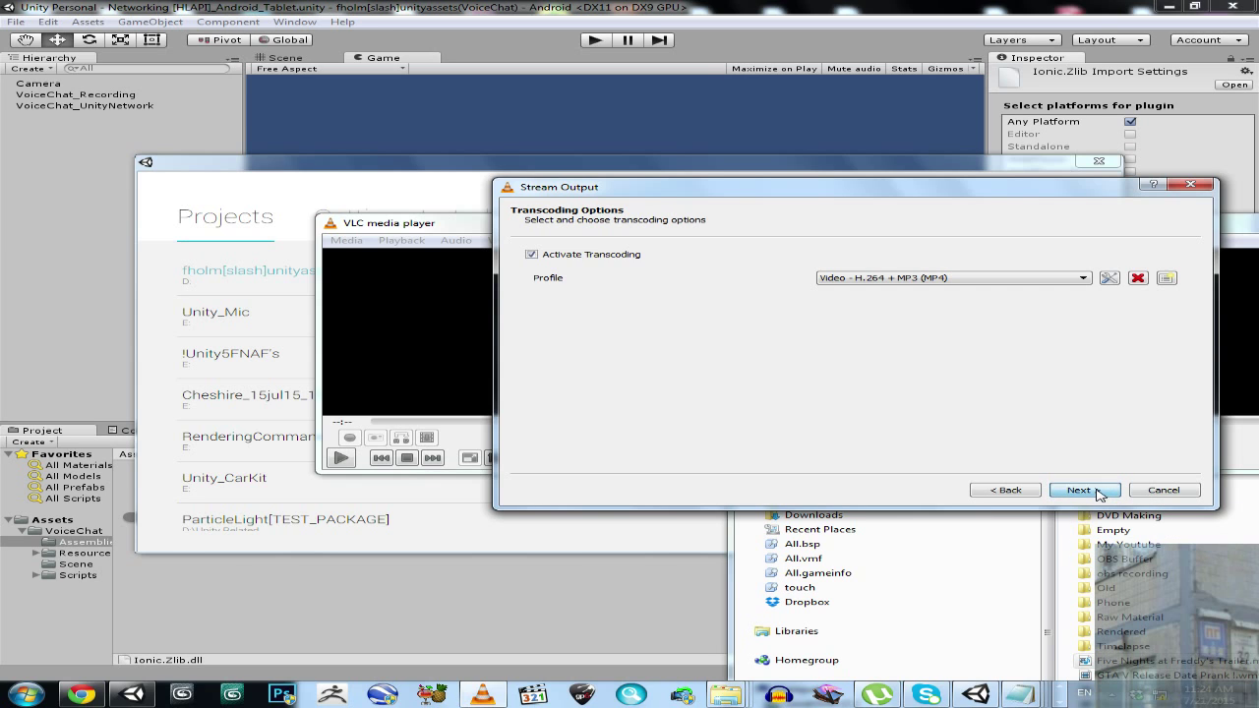
pyautogui.click(1102, 498)
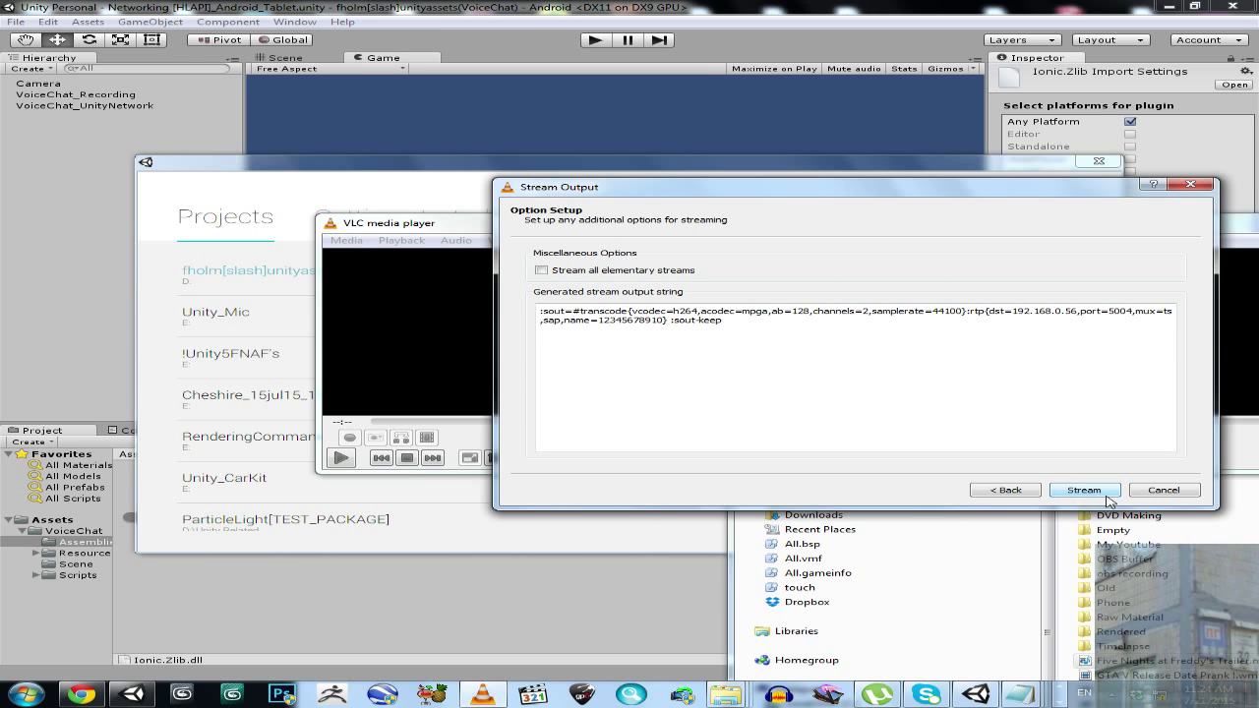
# Open a second VLC window and display Network streams (SAP) in its playlist view
pyautogui.rightClick(489, 696)
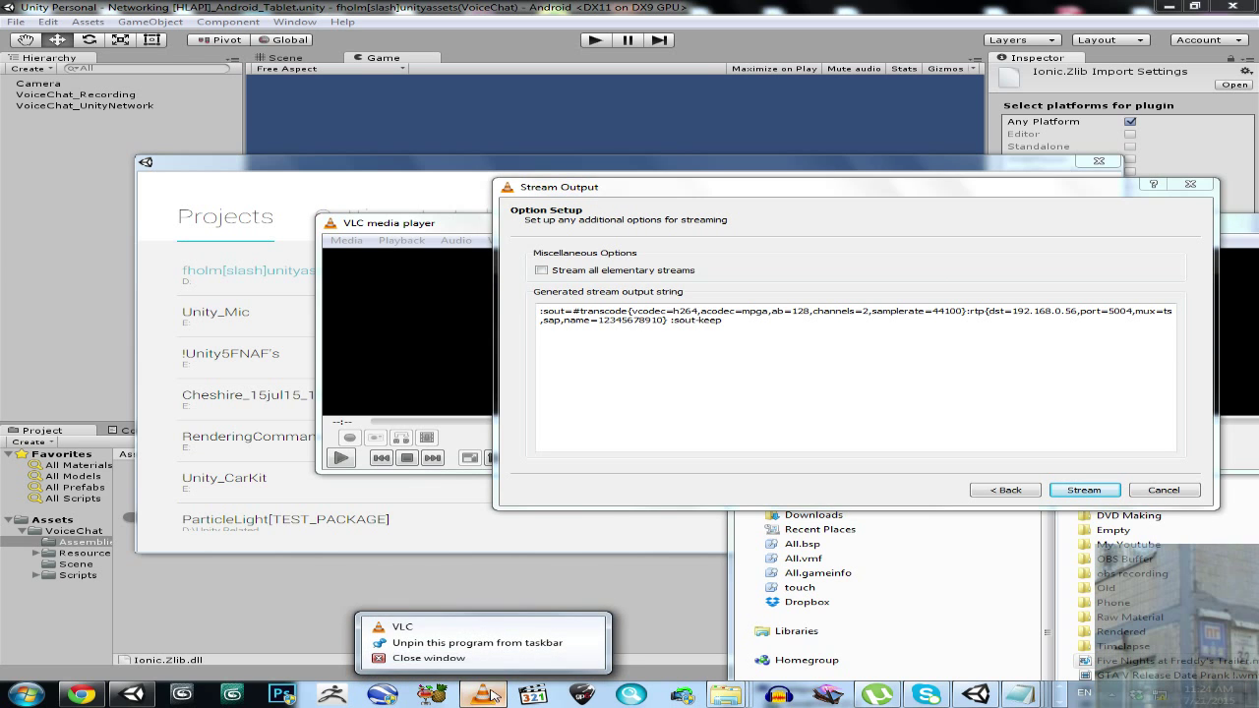
pyautogui.click(433, 631)
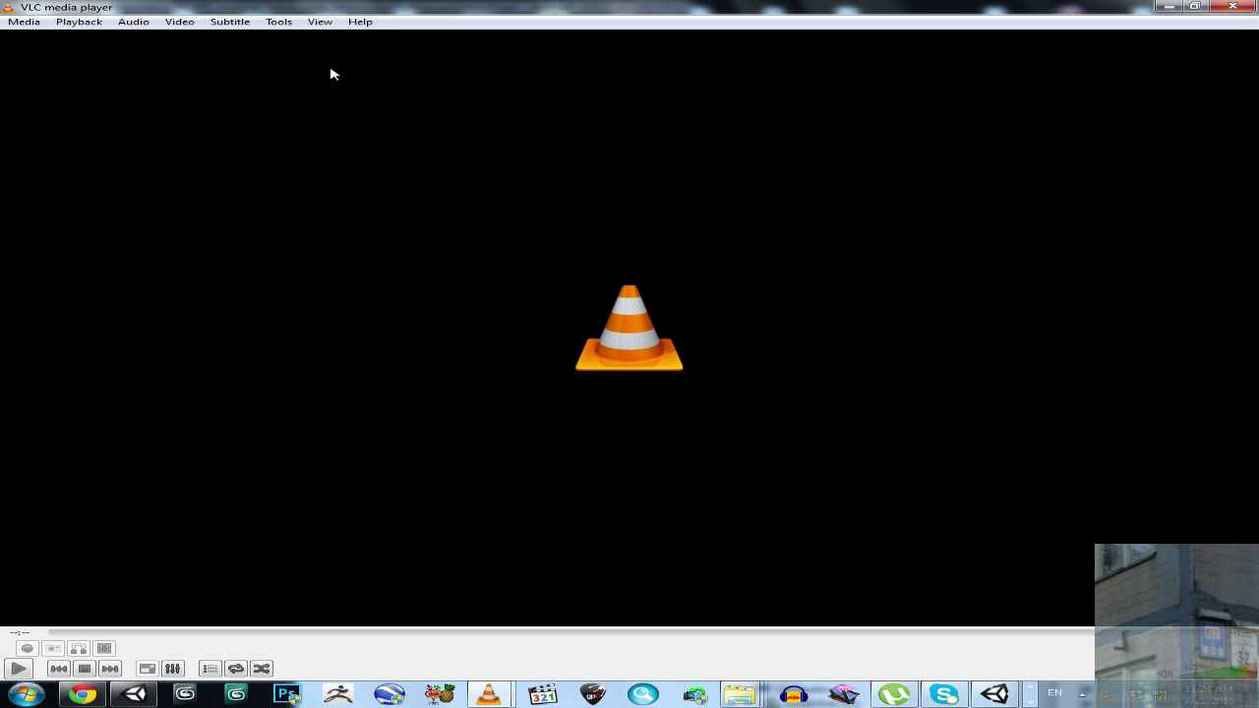
pyautogui.click(321, 22)
pyautogui.click(340, 39)
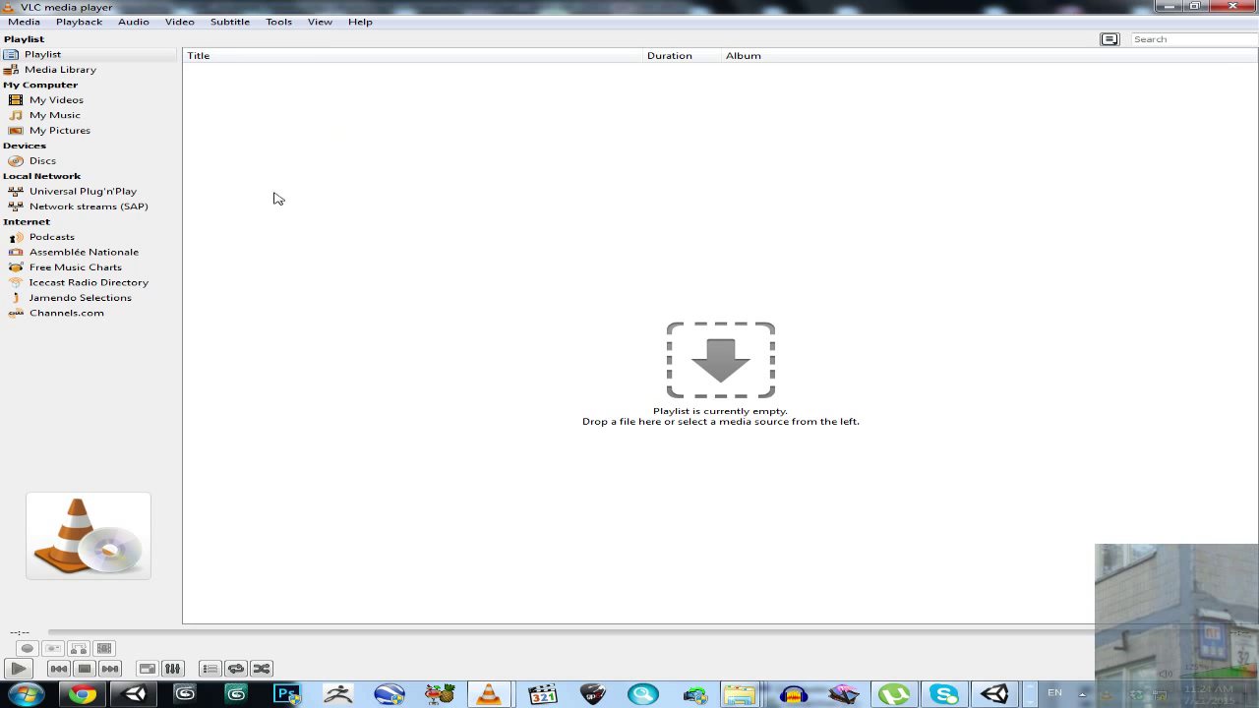
pyautogui.click(157, 207)
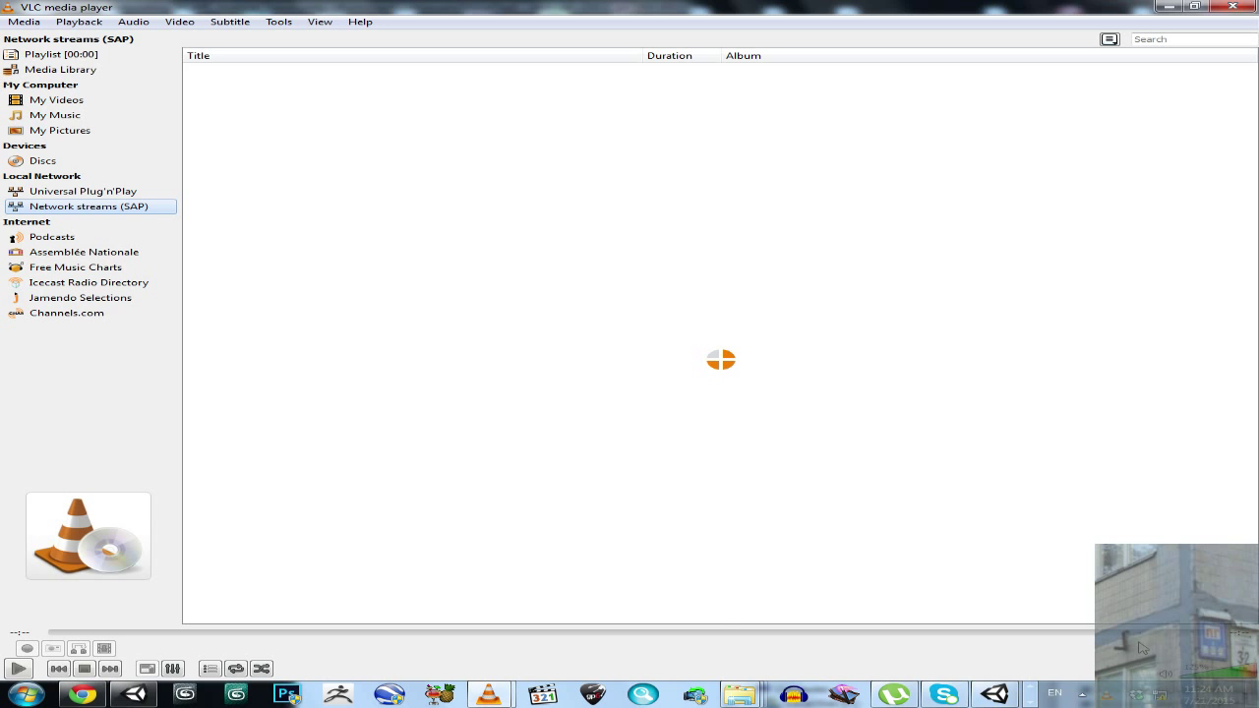
# Return to the first VLC window and start the configured stream
pyautogui.click(489, 695)
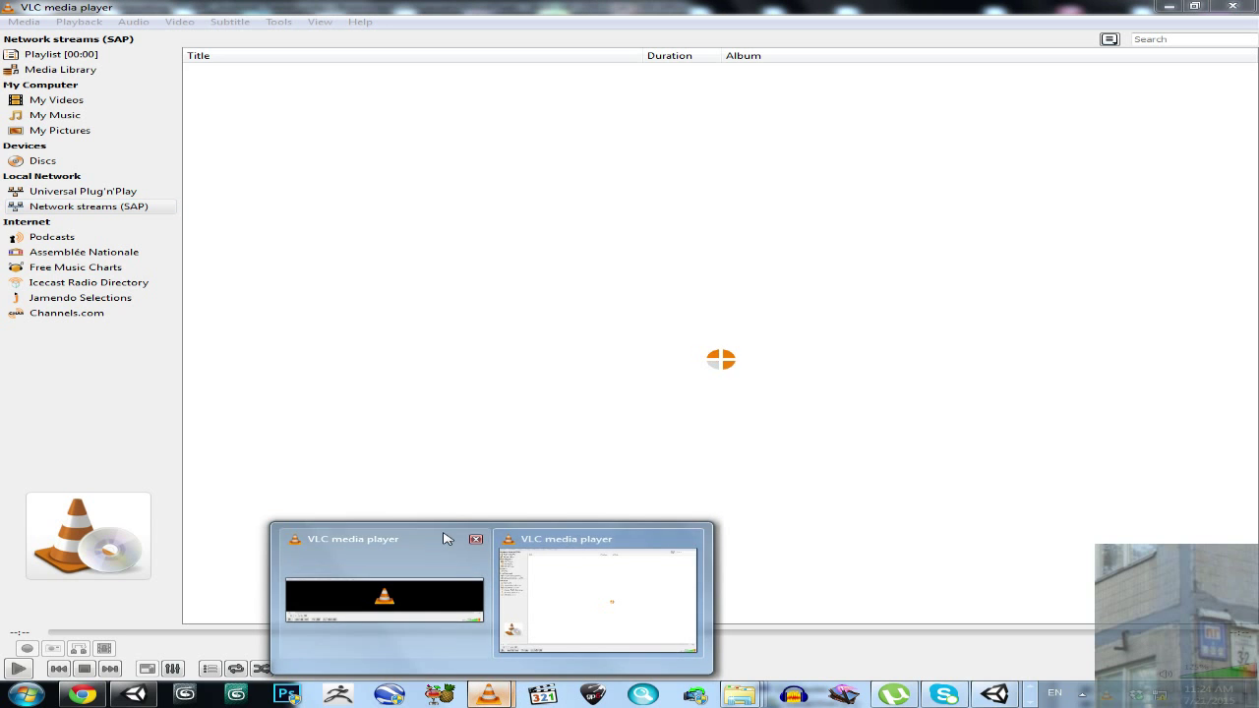
pyautogui.click(383, 595)
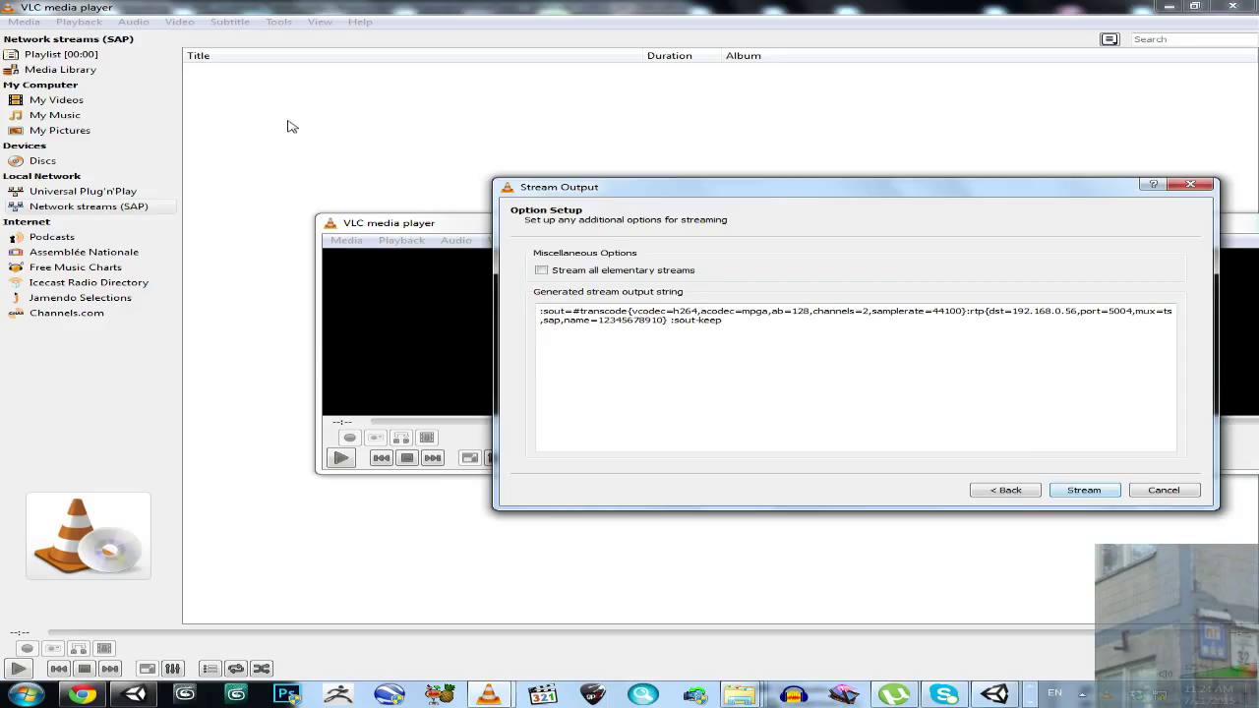
pyautogui.click(1086, 491)
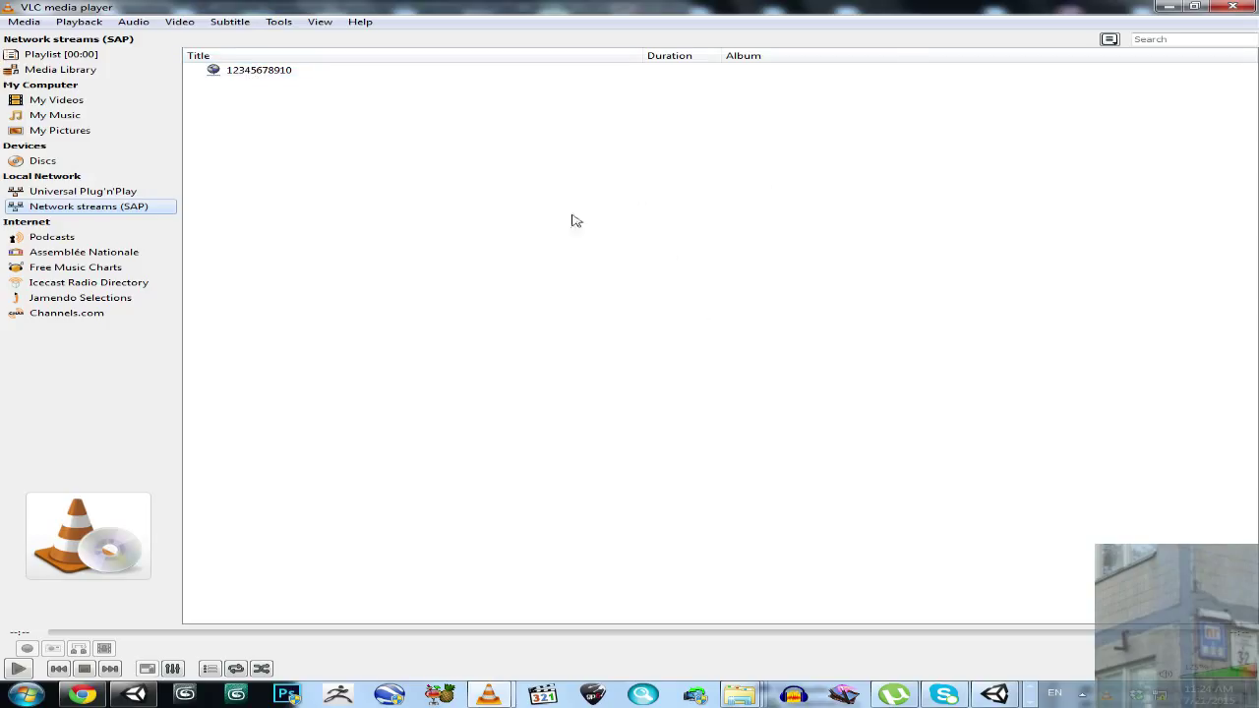
pyautogui.doubleClick(281, 72)
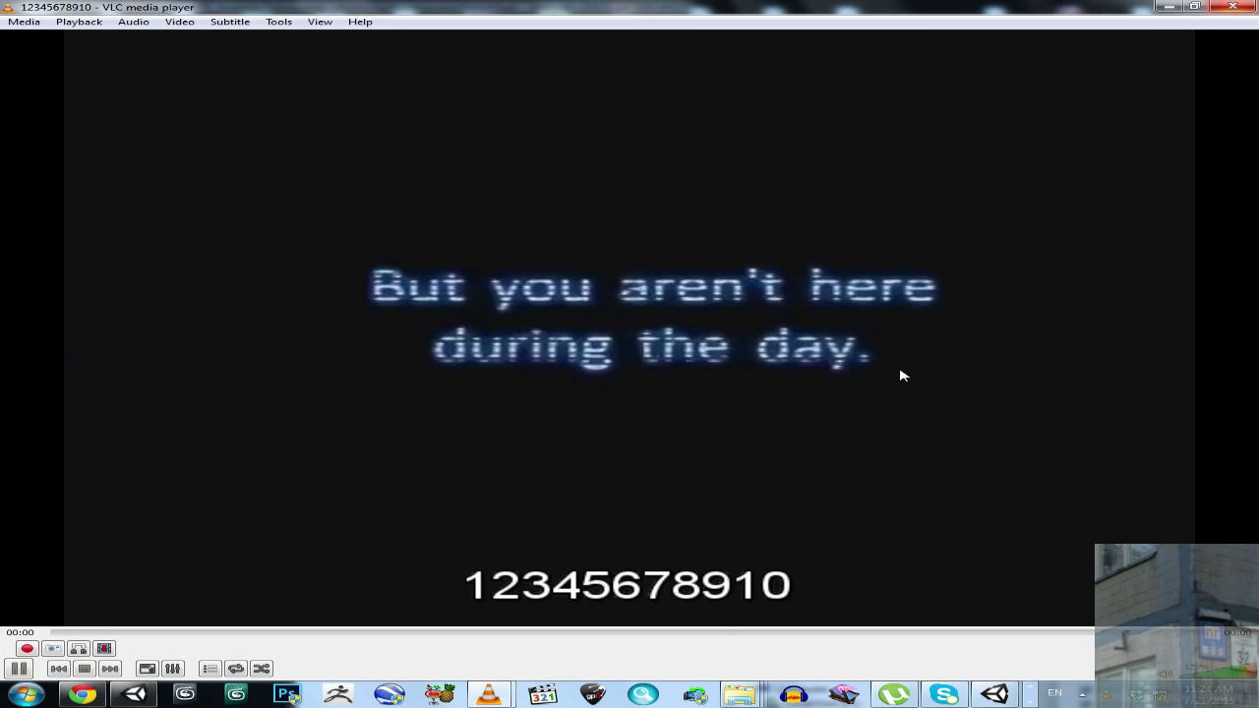
pyautogui.moveTo(488, 696)
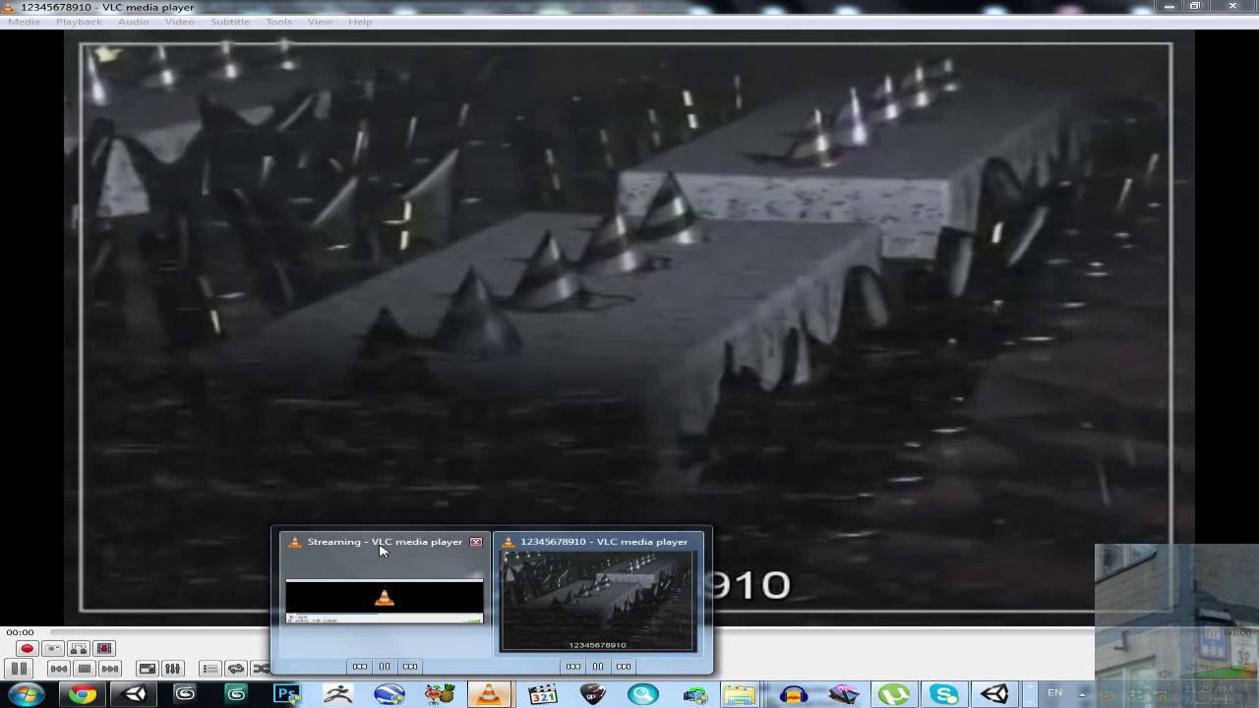
pyautogui.click(383, 599)
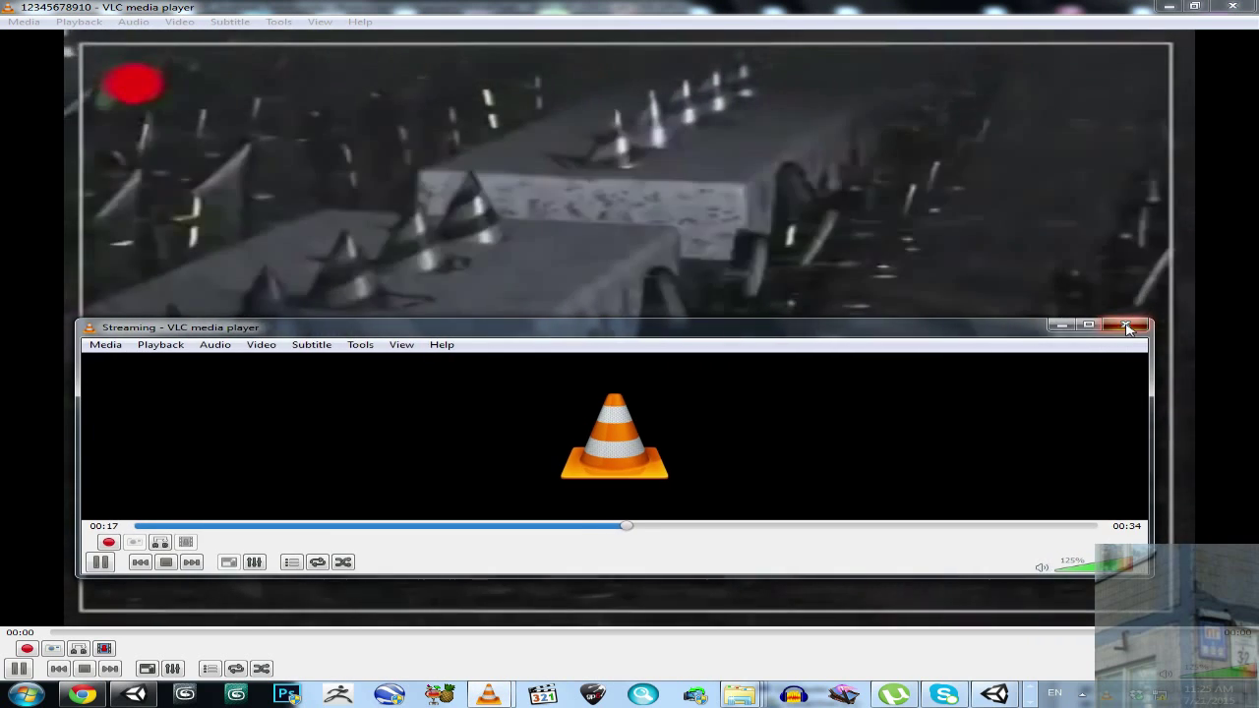
# Close the video streaming window, bring up an empty VLC window and open its dialog for streaming media
pyautogui.click(1131, 329)
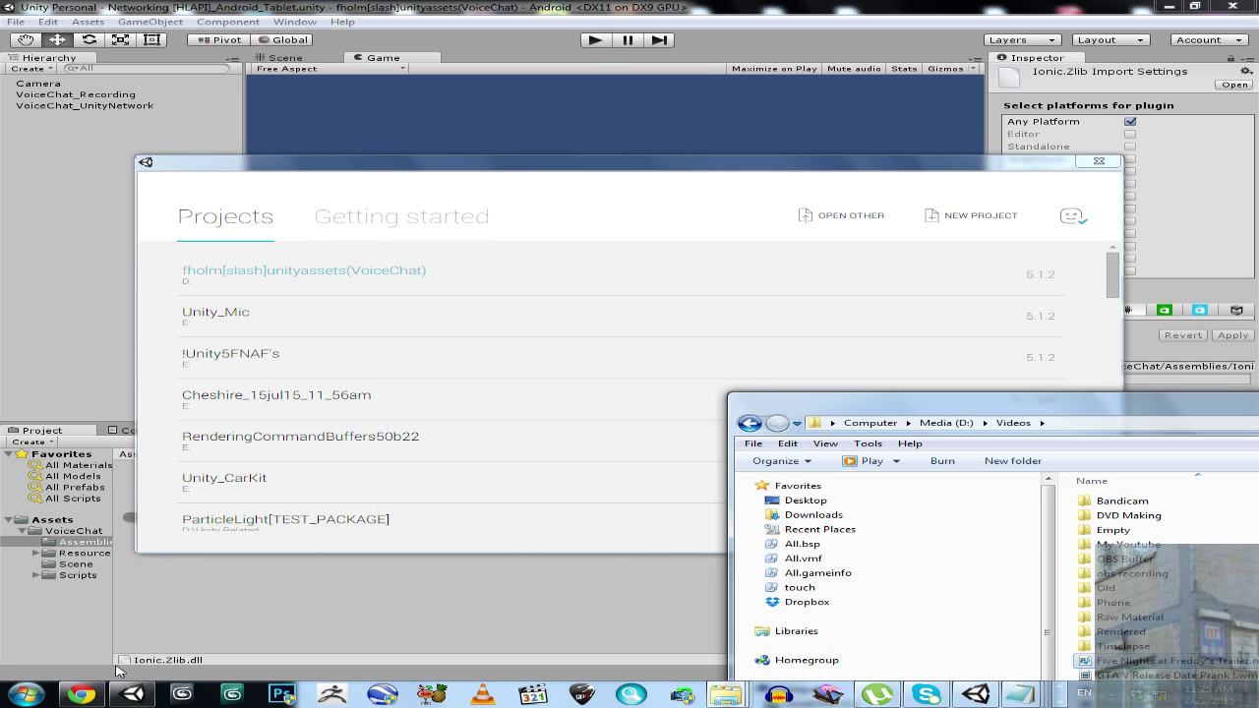
pyautogui.click(485, 696)
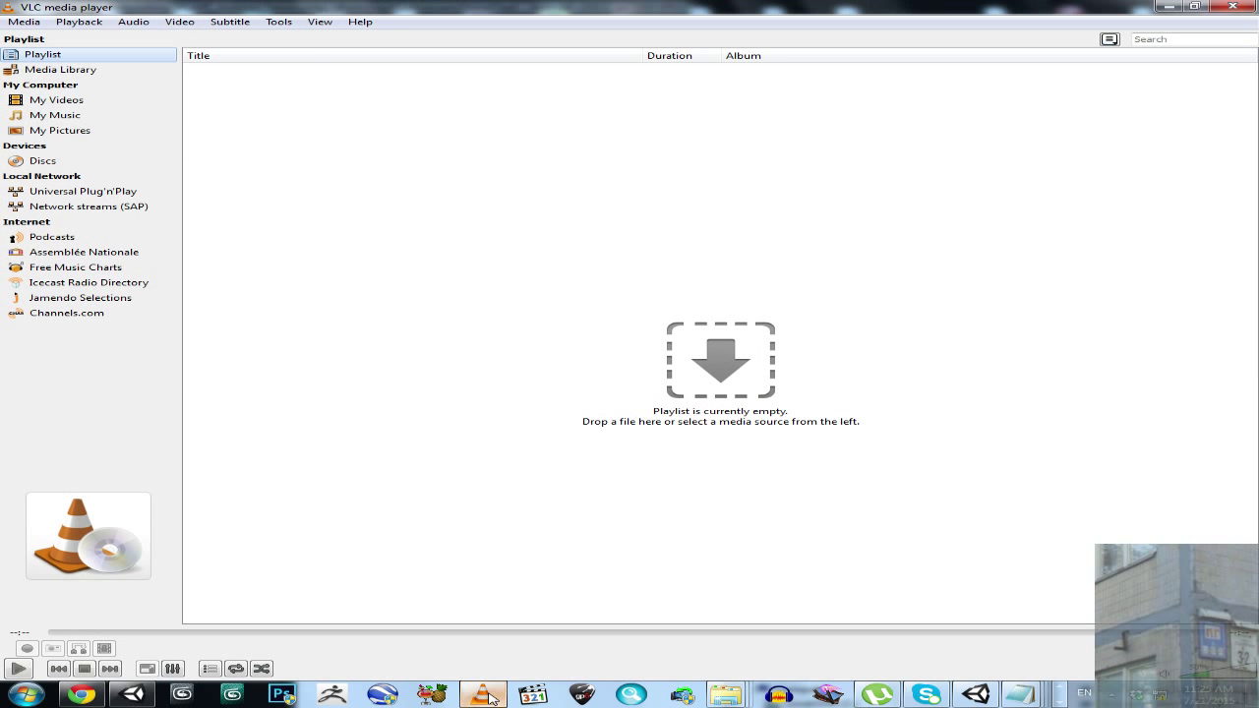
pyautogui.click(28, 23)
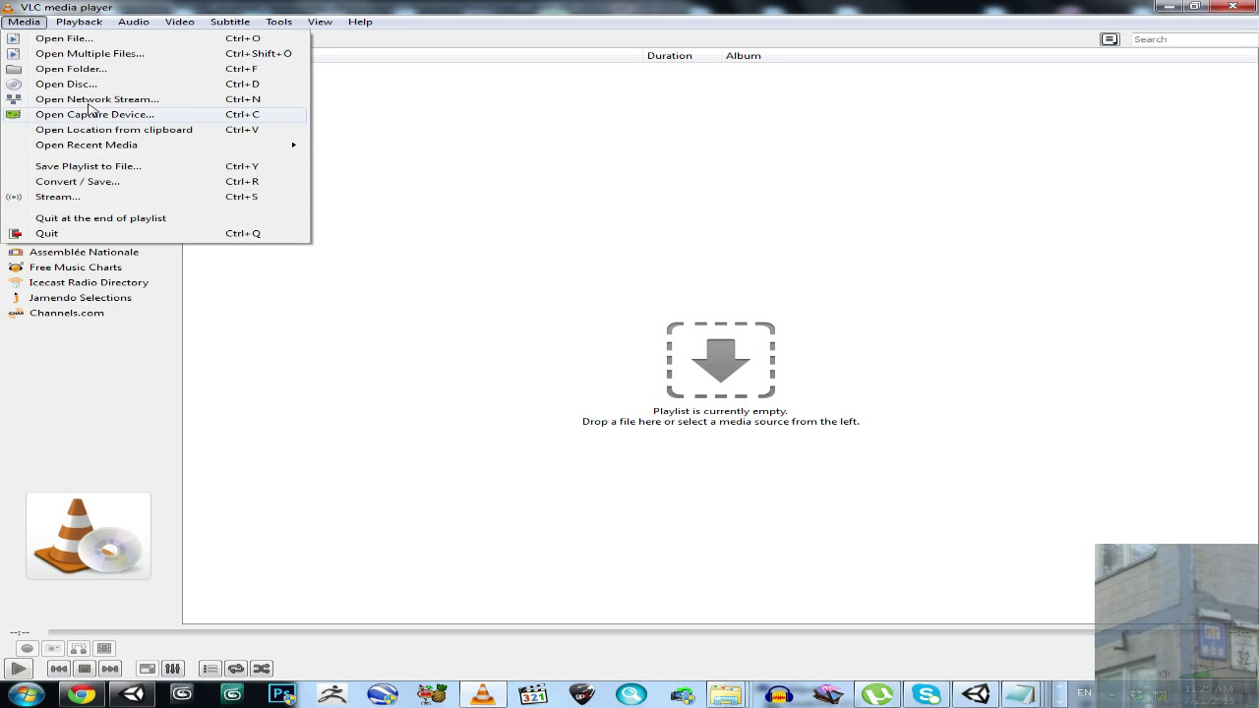
pyautogui.click(93, 197)
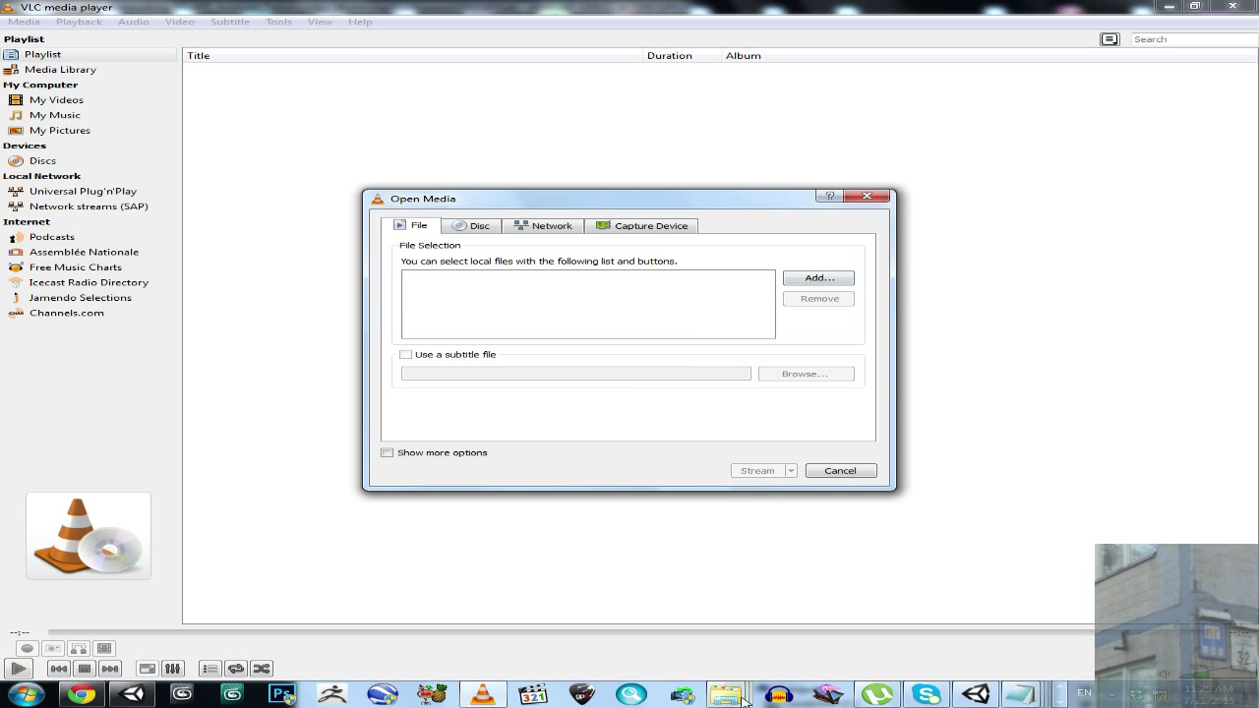
# Add 2-21 Hillbilly Crank Dealers' Blues.mp3 from the Volume 2 folder as the source and proceed to the stream output setup
pyautogui.moveTo(736, 701)
pyautogui.click(819, 566)
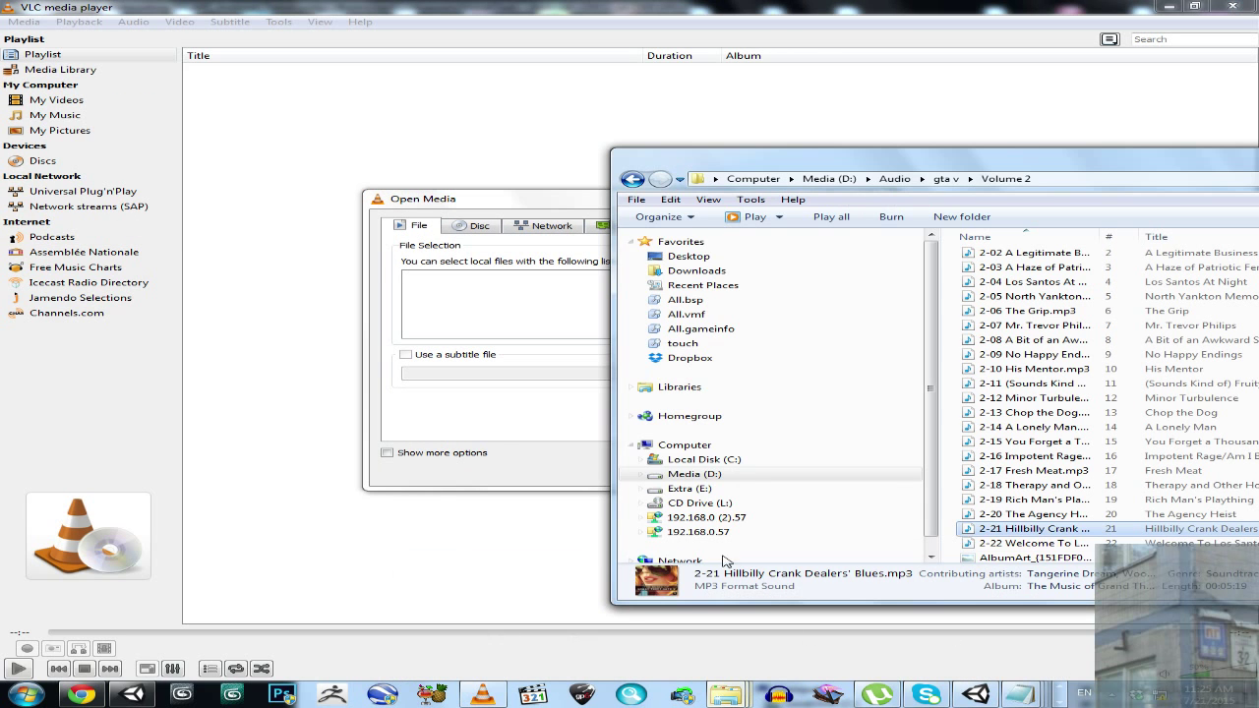
pyautogui.moveTo(996, 536); pyautogui.dragTo(540, 311)
pyautogui.click(556, 205)
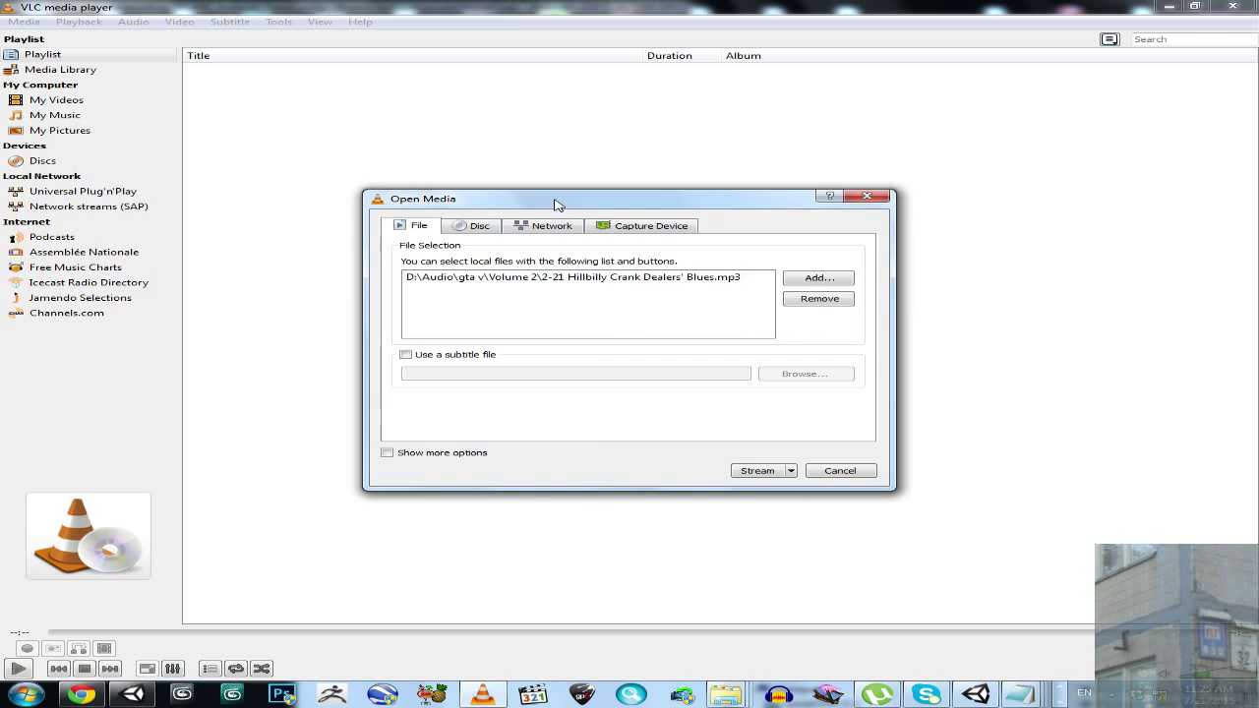
pyautogui.click(755, 470)
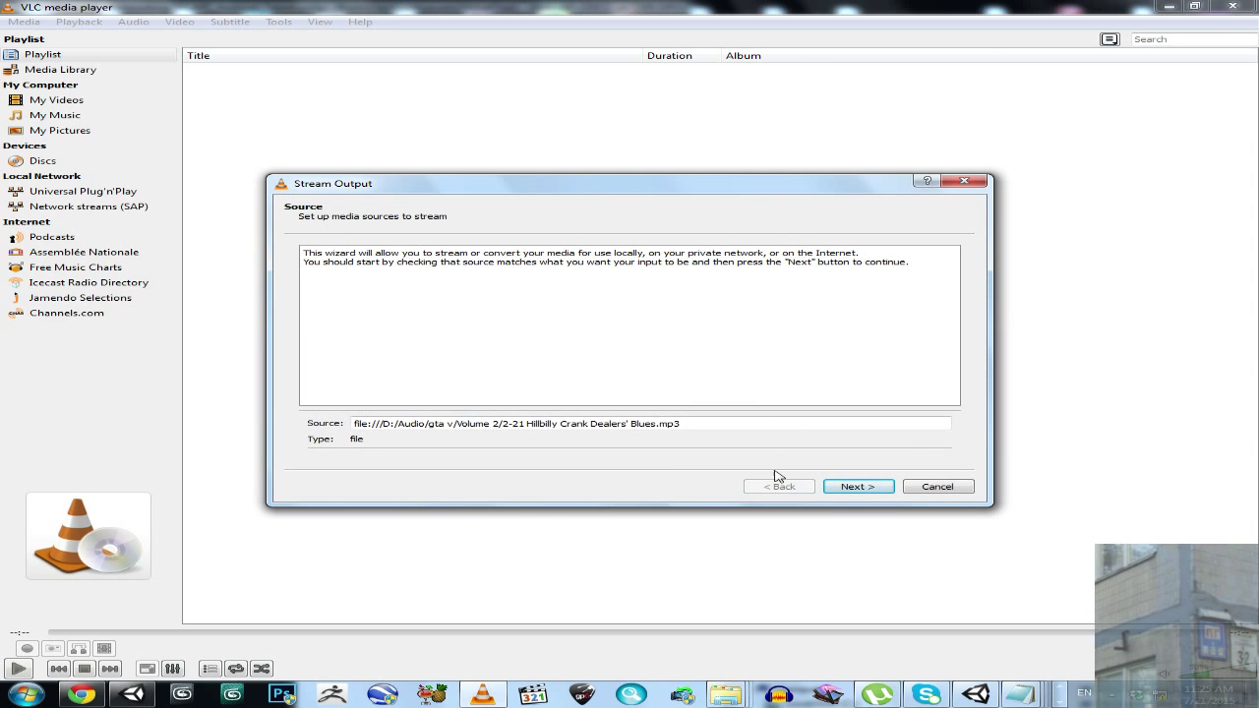
# Add an RTSP destination for the stream and set its port to 1234
pyautogui.click(871, 486)
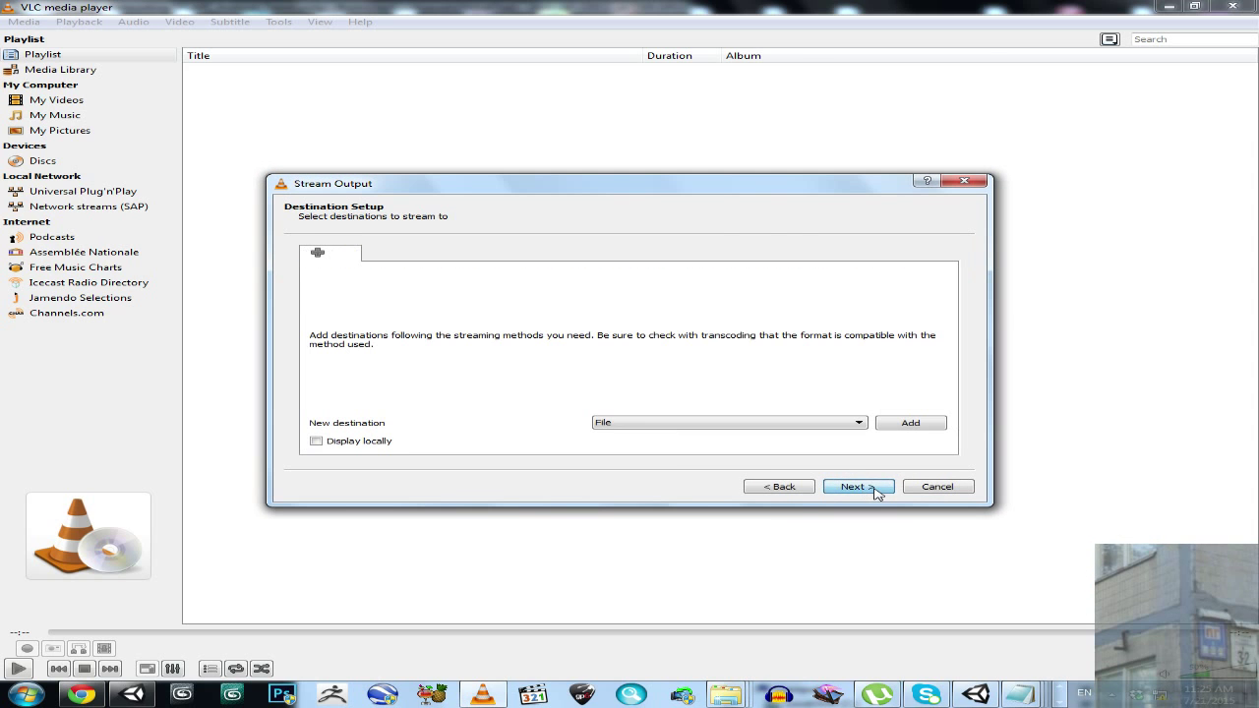
pyautogui.click(776, 427)
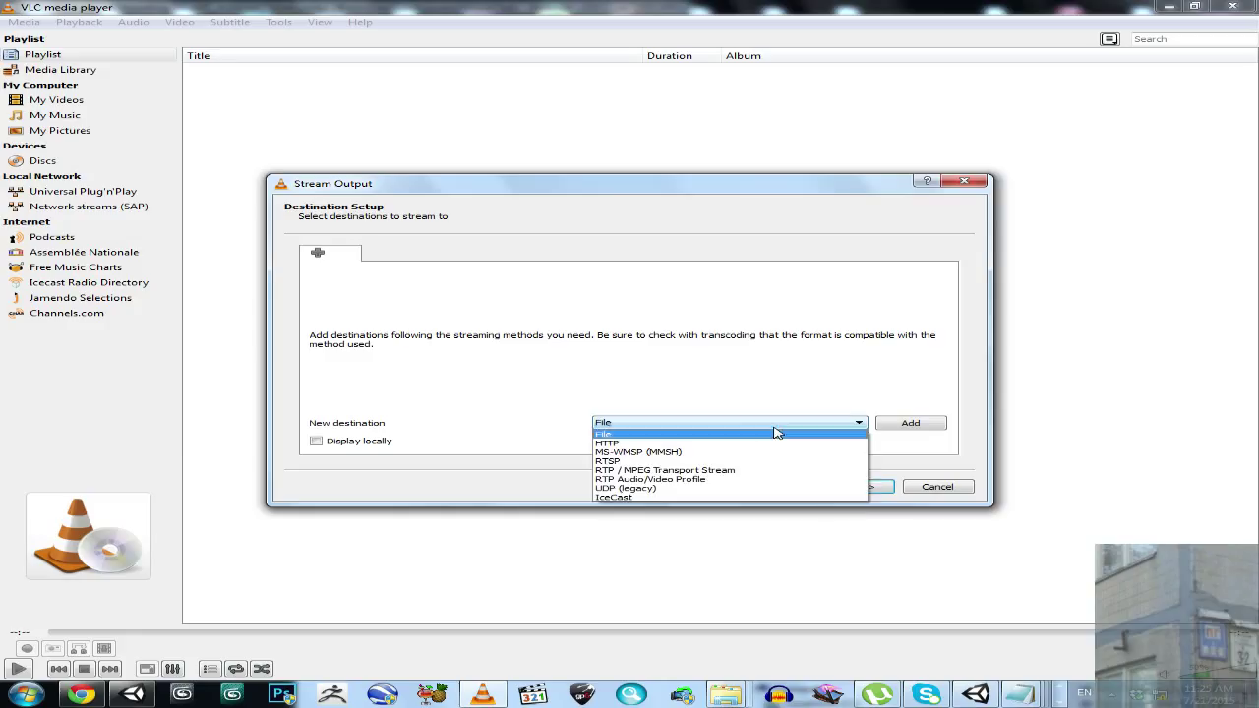
pyautogui.click(665, 461)
pyautogui.click(926, 426)
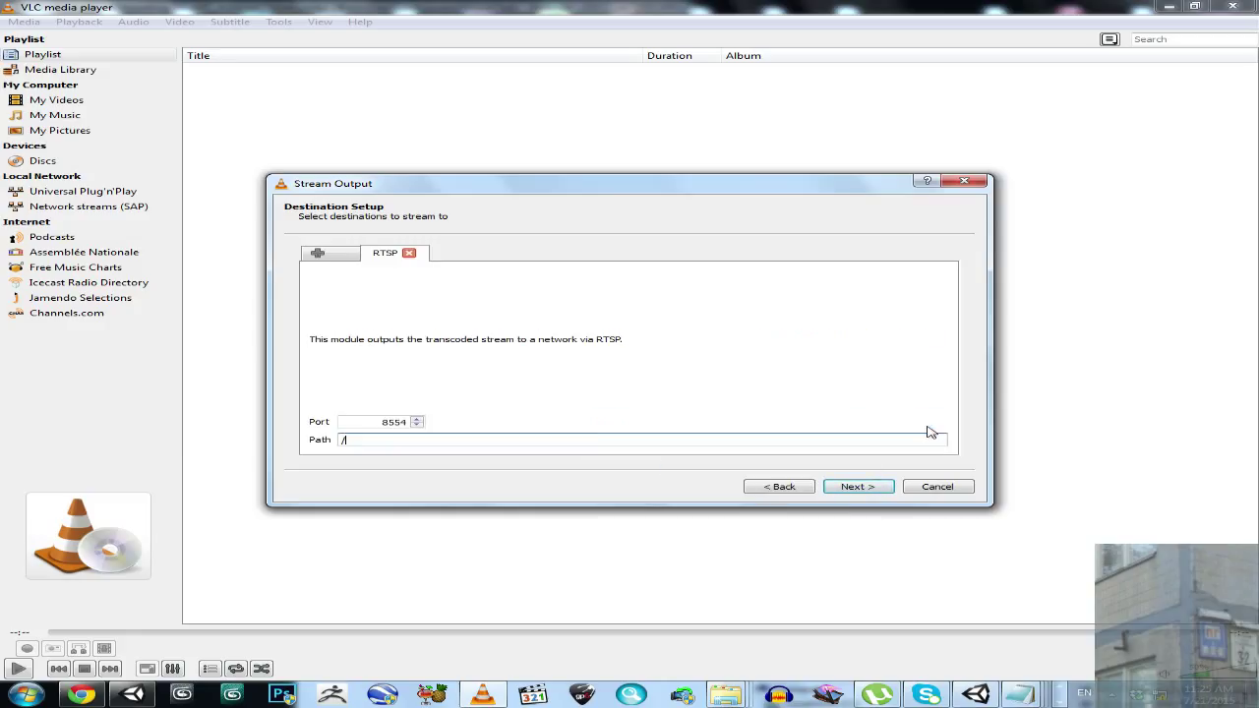
pyautogui.moveTo(382, 423); pyautogui.dragTo(421, 425)
pyautogui.write('1234')
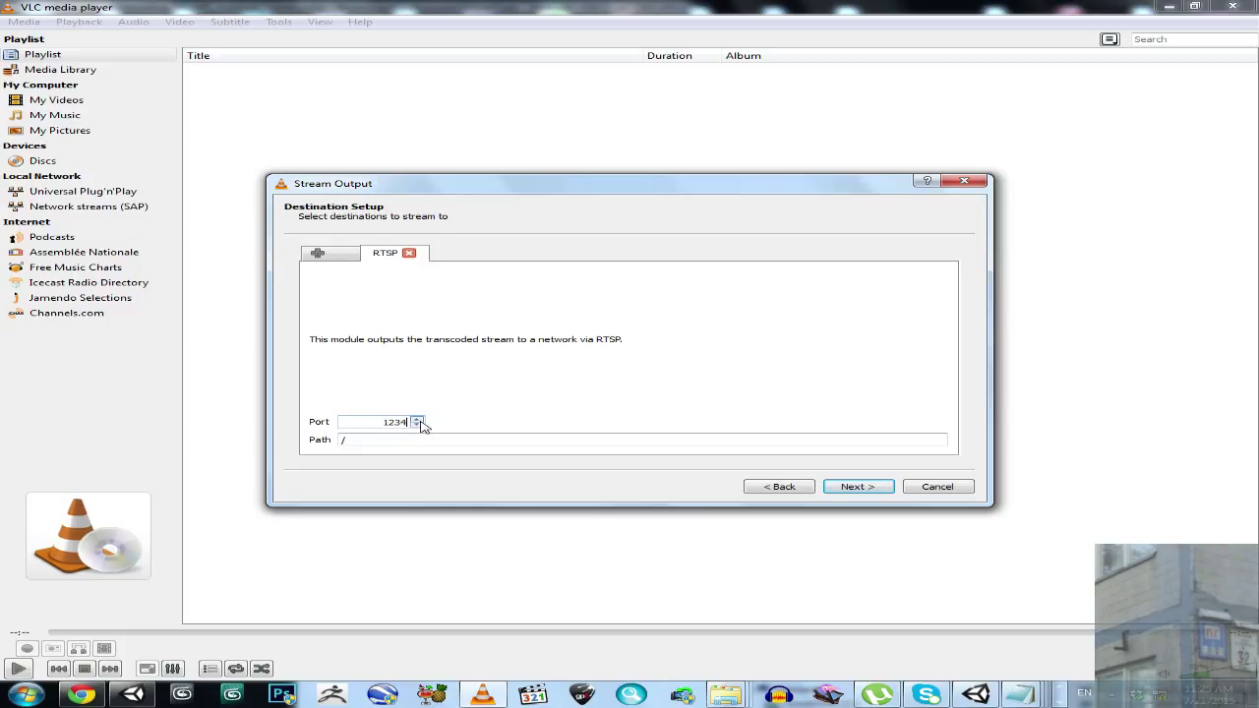
# Check the song's file type in its properties and set the RTSP path to /1.mp3
pyautogui.click(406, 440)
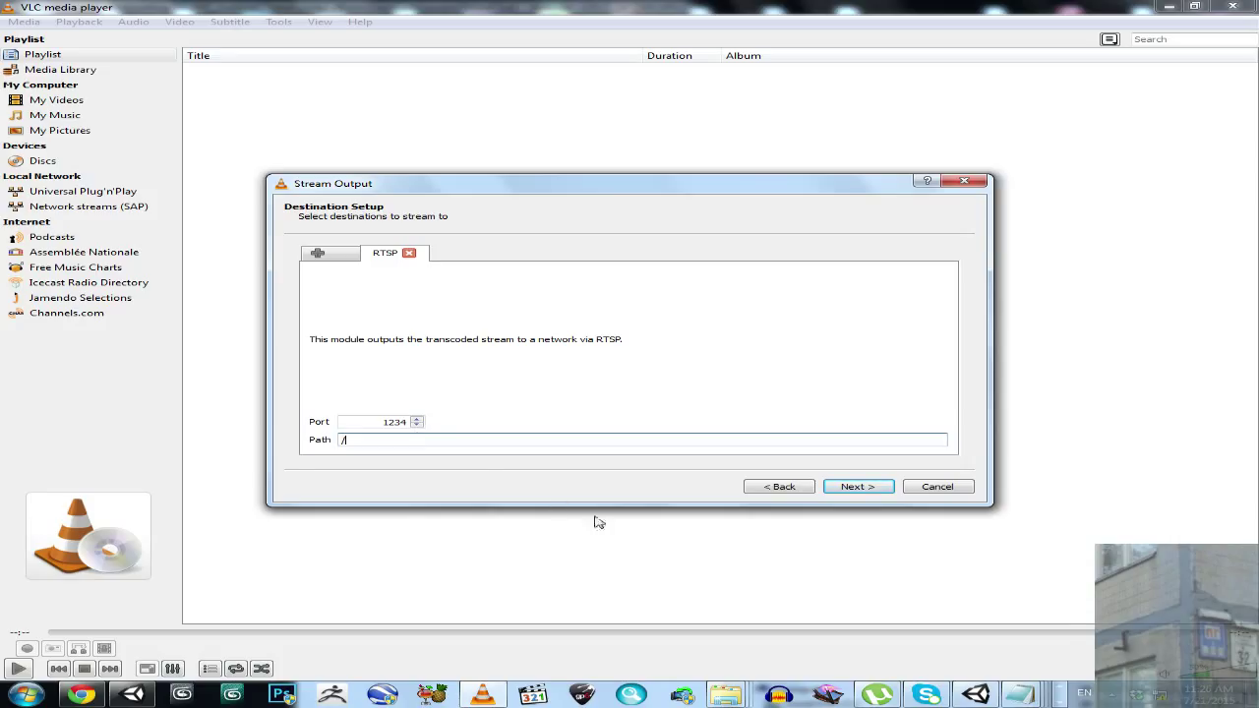
pyautogui.click(725, 695)
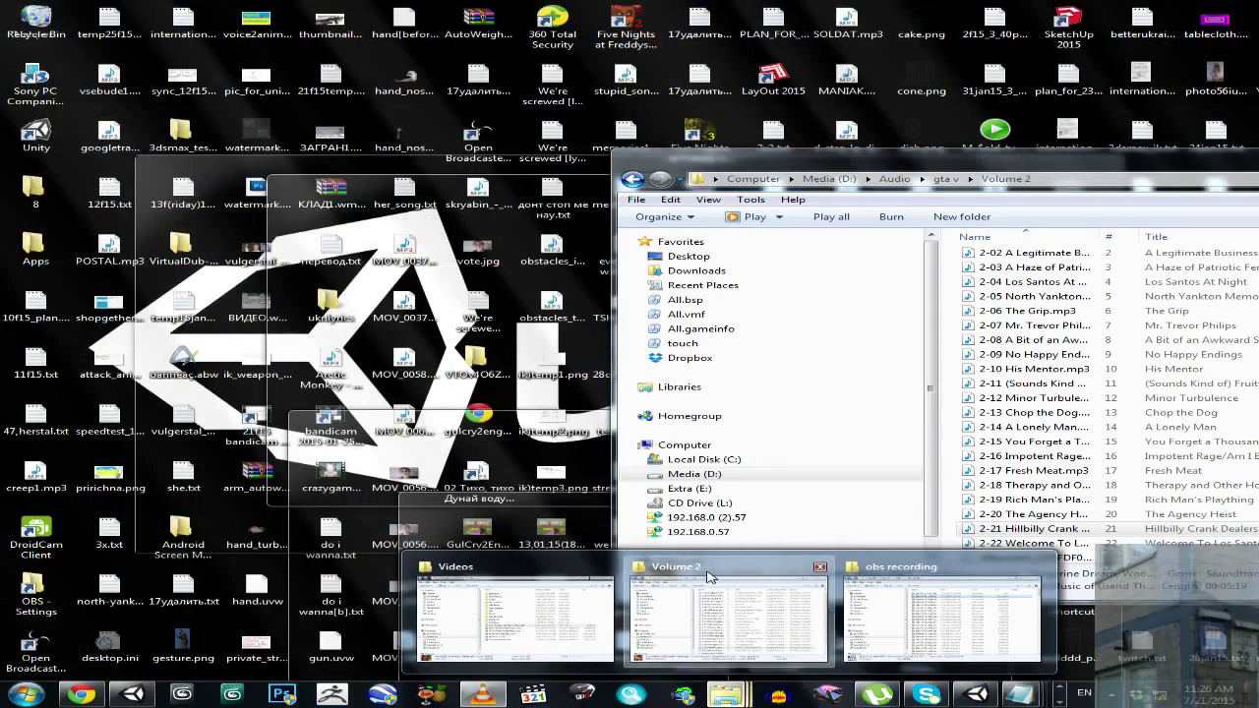
pyautogui.click(728, 615)
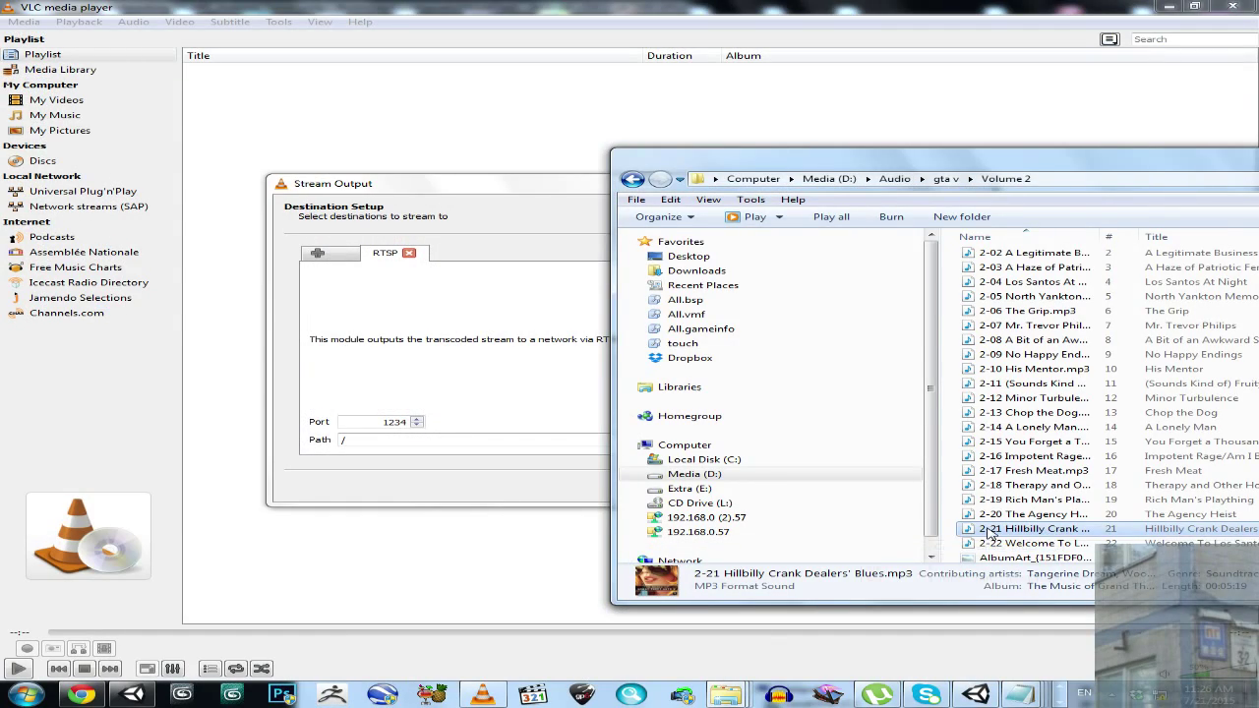
pyautogui.rightClick(990, 532)
pyautogui.click(987, 518)
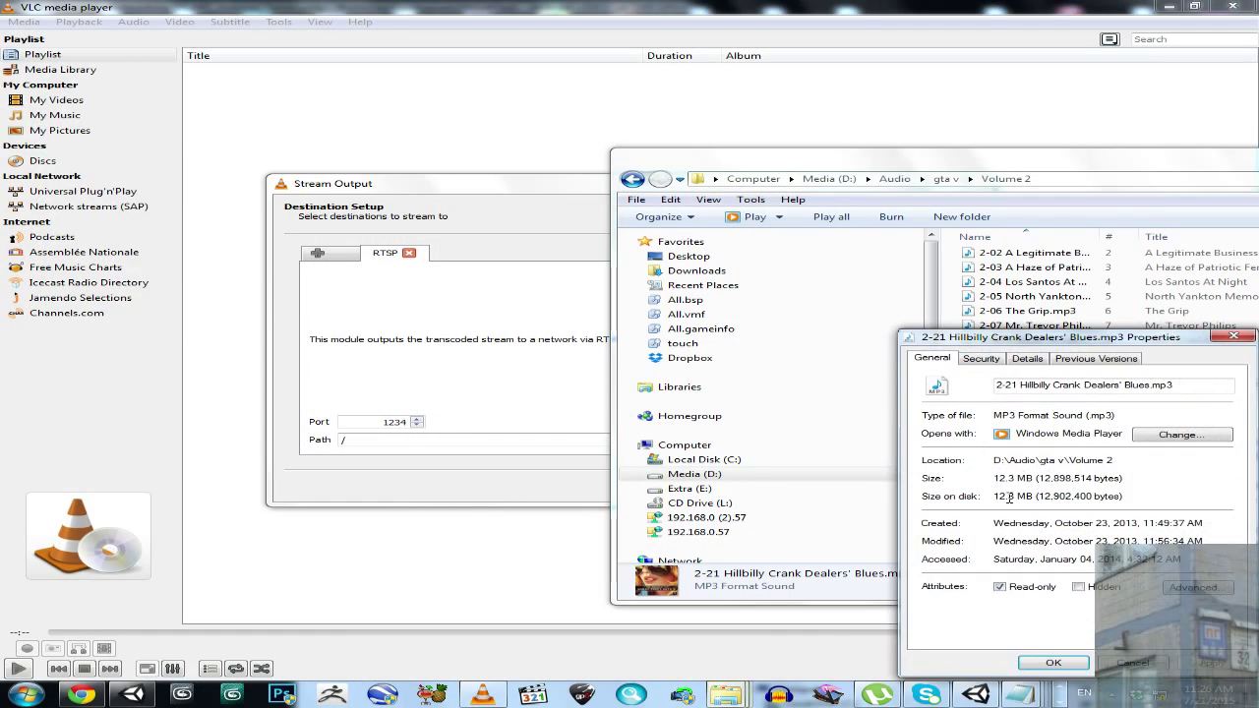
pyautogui.moveTo(1088, 416); pyautogui.dragTo(1119, 418)
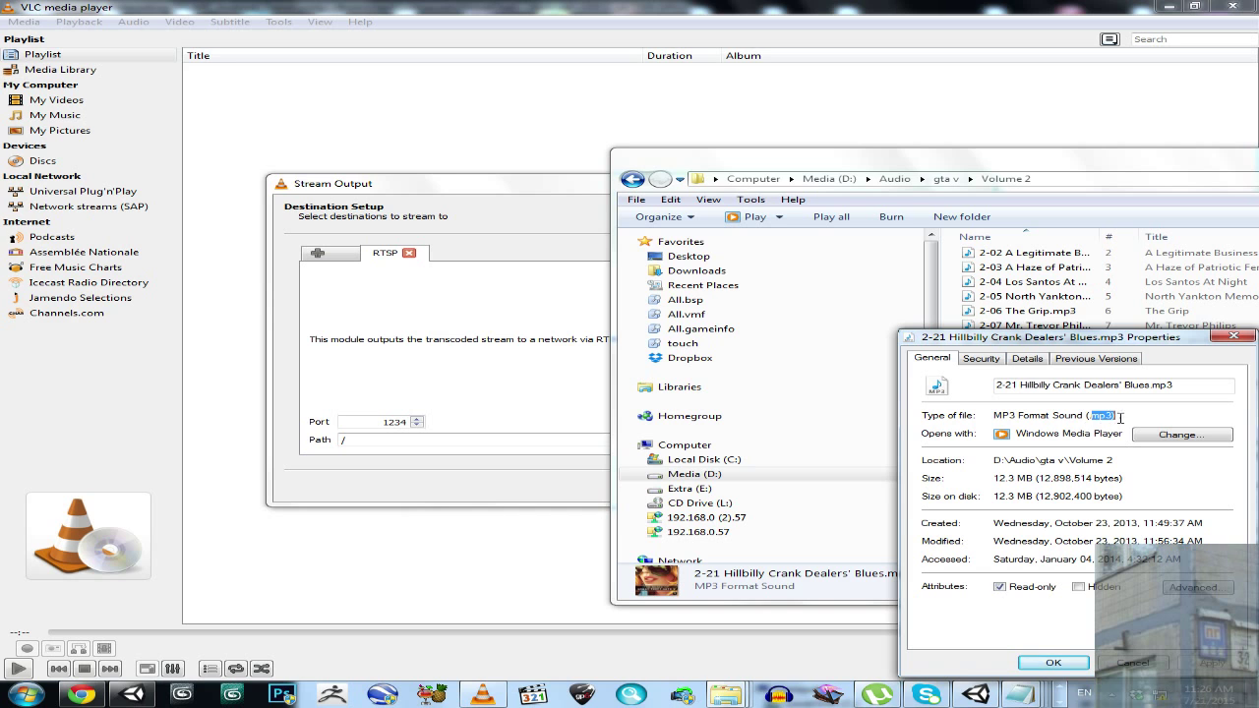
pyautogui.click(1233, 336)
pyautogui.click(557, 196)
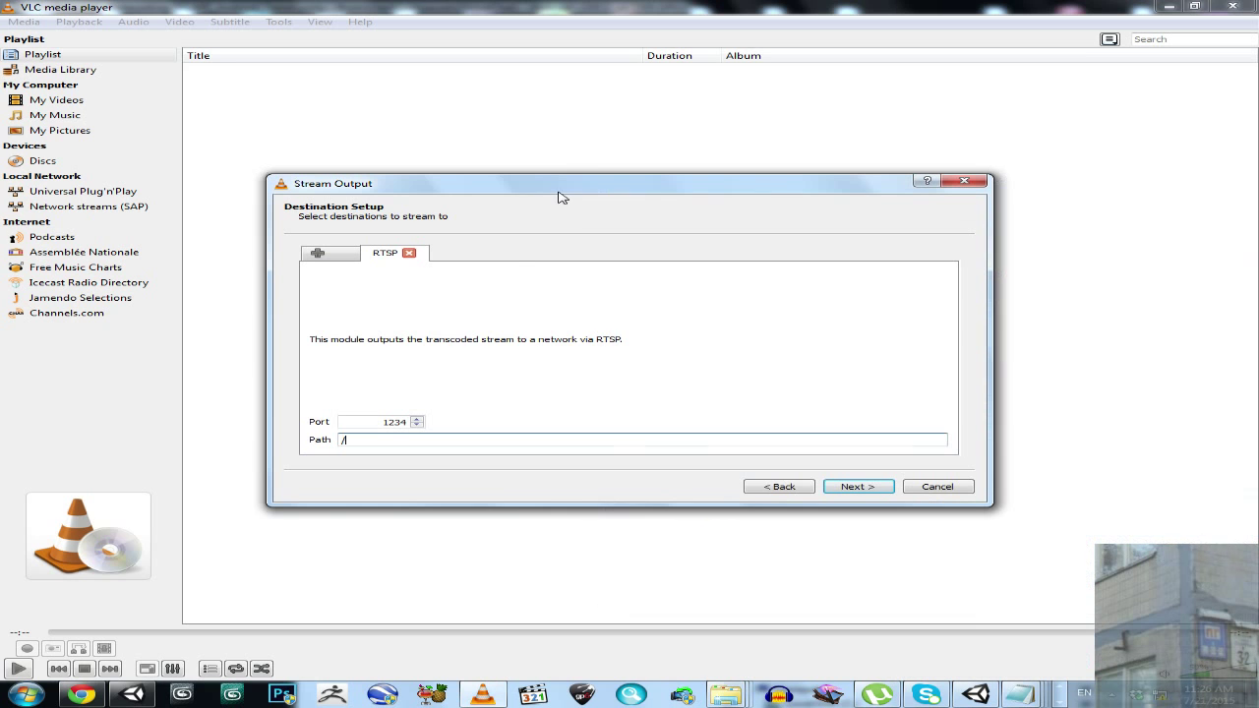
pyautogui.write('1.mp3')
# Switch to a blank Notepad document and enter the IP address 192.168.0.56
pyautogui.moveTo(1031, 696)
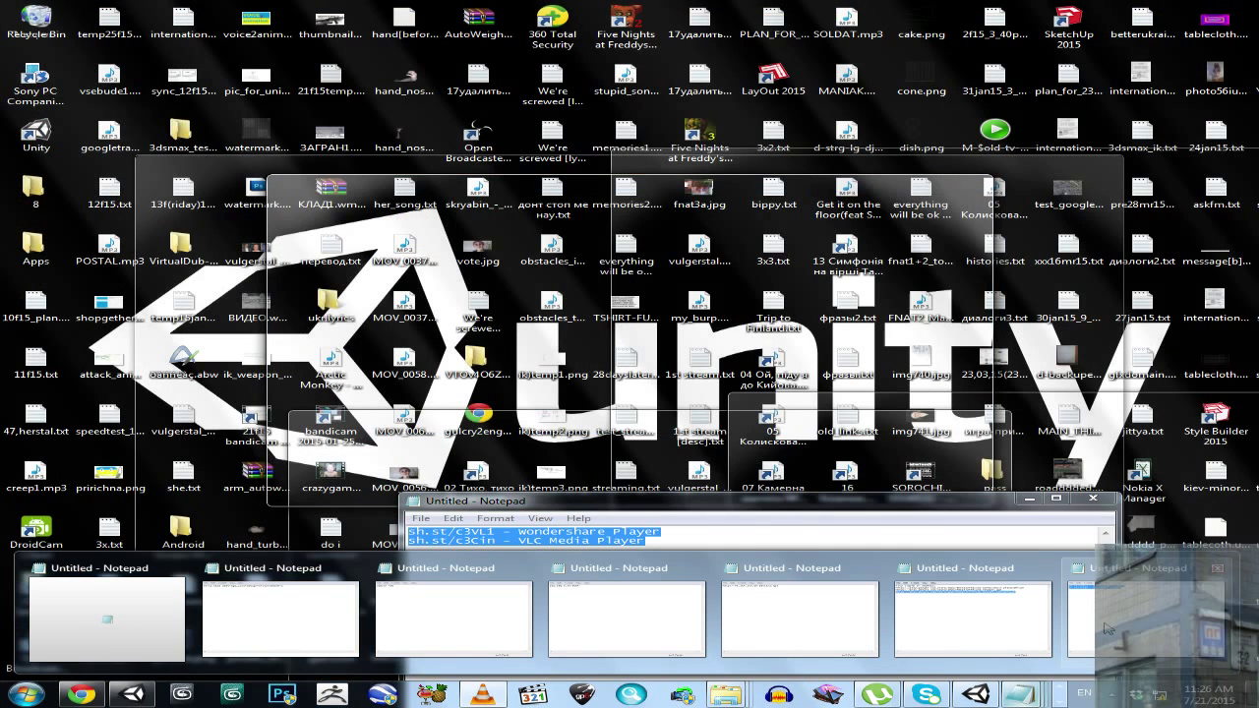
pyautogui.click(1108, 629)
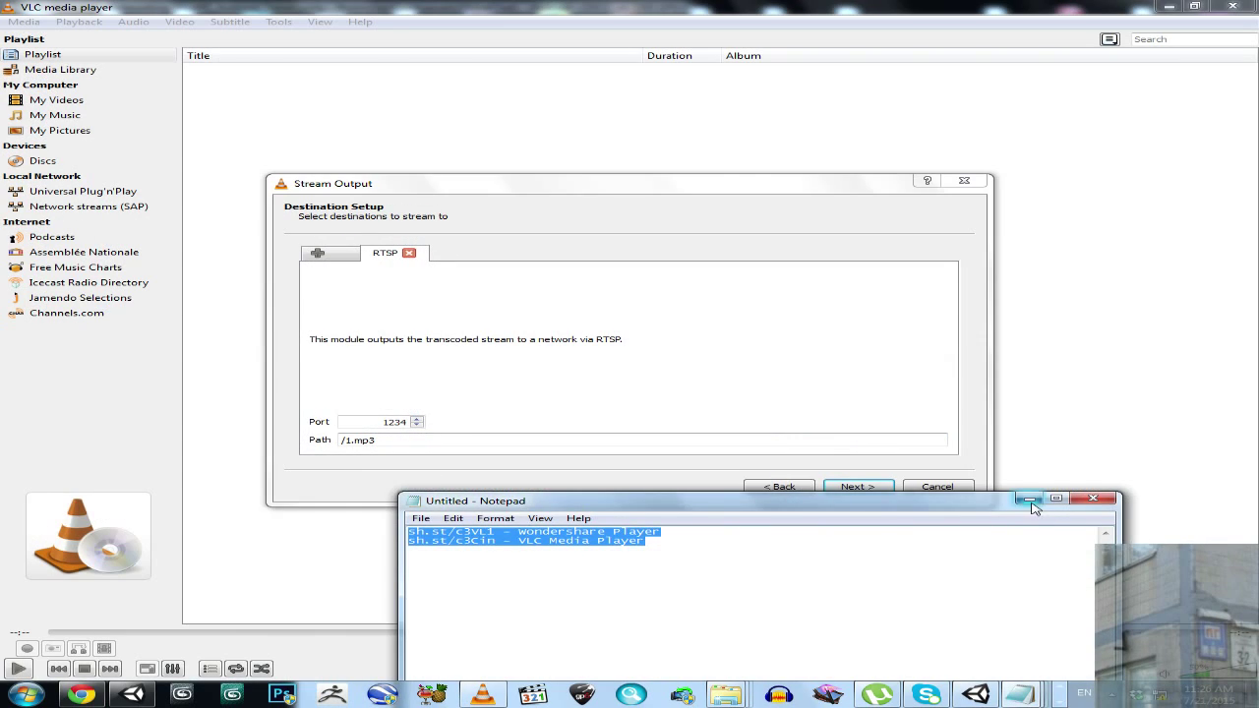
pyautogui.moveTo(1034, 499); pyautogui.dragTo(1082, 536)
pyautogui.click(11, 699)
pyautogui.click(71, 344)
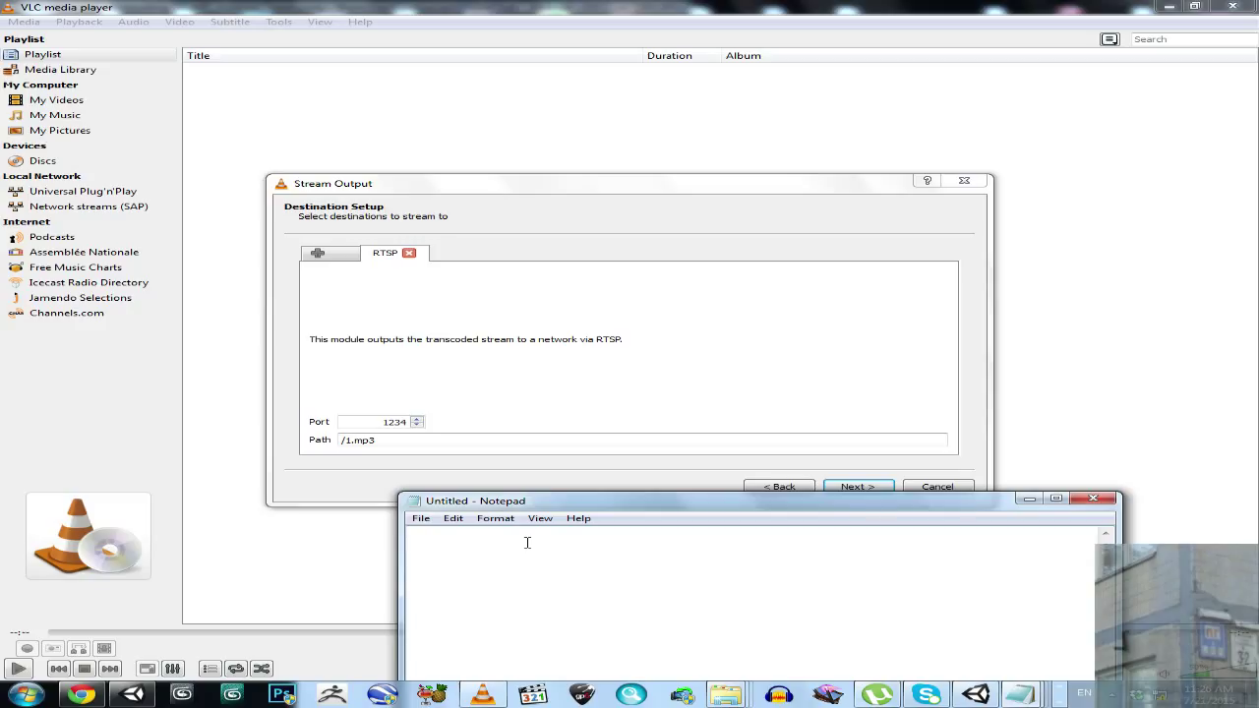
pyautogui.write('192.168.')
pyautogui.moveTo(478, 532); pyautogui.dragTo(409, 532)
pyautogui.click(476, 534)
pyautogui.write('0.56')
# Complete the Notepad line as rtsp://192.168.0.56:1234/1.mp3 and select the whole address
pyautogui.moveTo(506, 532); pyautogui.dragTo(393, 529)
pyautogui.click(524, 534)
pyautogui.click(411, 531)
pyautogui.write('rtsp://')
pyautogui.click(618, 540)
pyautogui.write(':1234/1.mp3')
pyautogui.moveTo(646, 532); pyautogui.dragTo(411, 531)
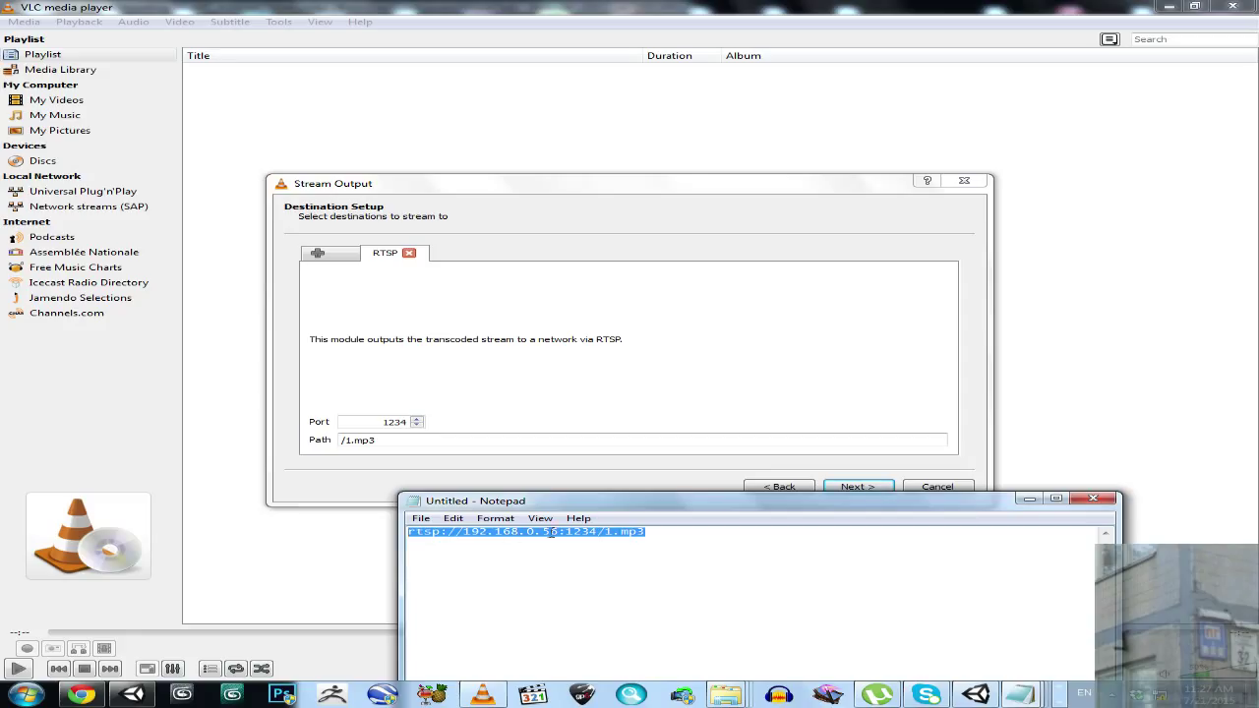
# Return to the stream output wizard and accept the destination and the Video - H.264 + MP3 (MP4) transcoding profile
pyautogui.click(864, 488)
pyautogui.click(864, 487)
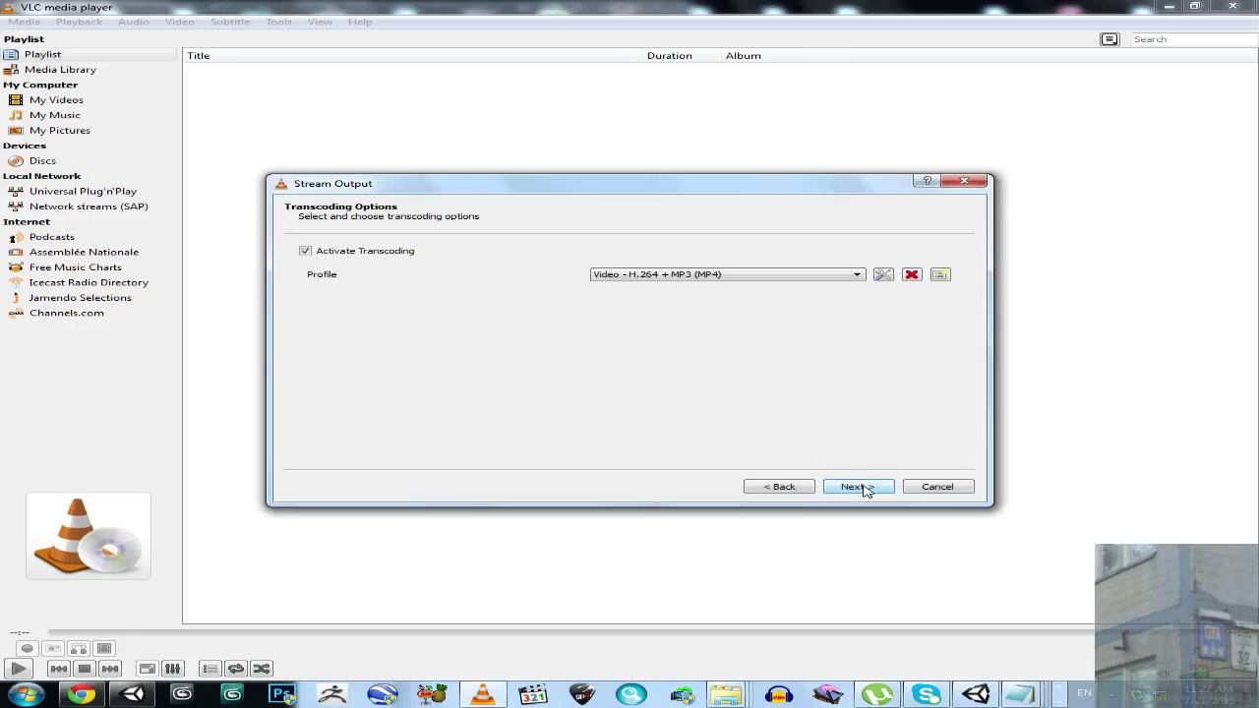
pyautogui.click(863, 488)
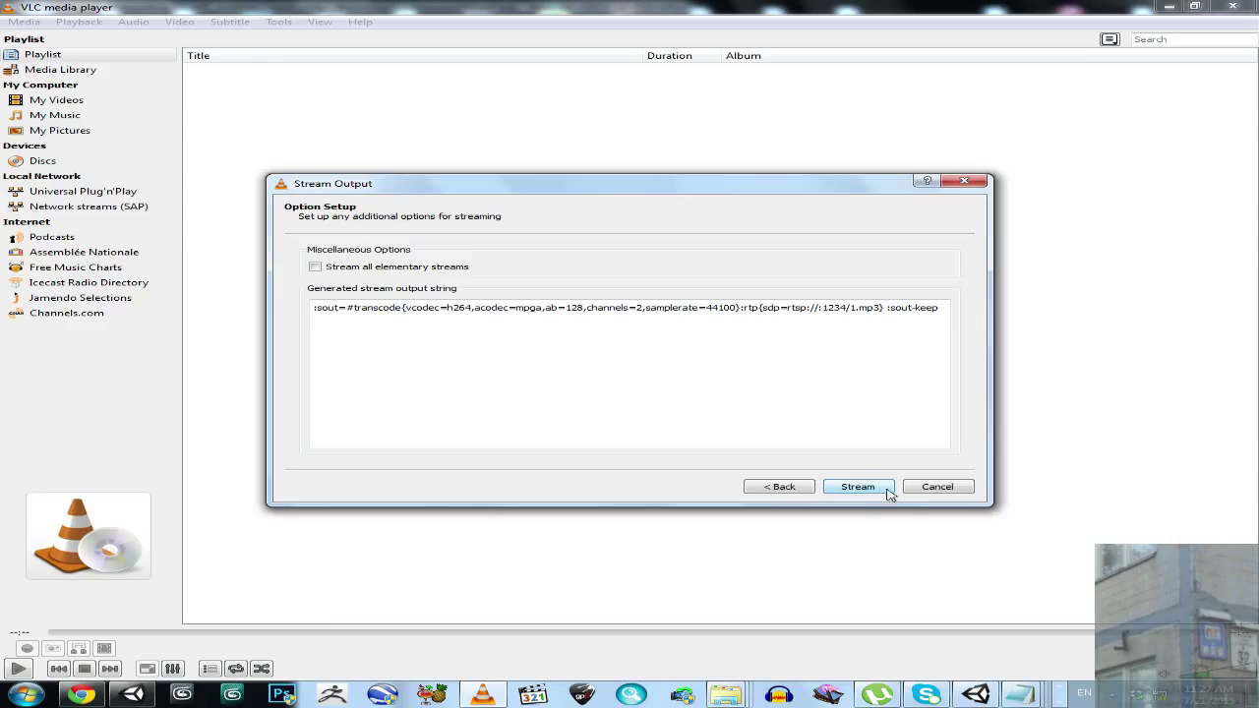
# Review the RTSP address in Notepad, then open the Wondershare Player page on Google Play in Chrome
pyautogui.moveTo(1033, 699)
pyautogui.click(1028, 620)
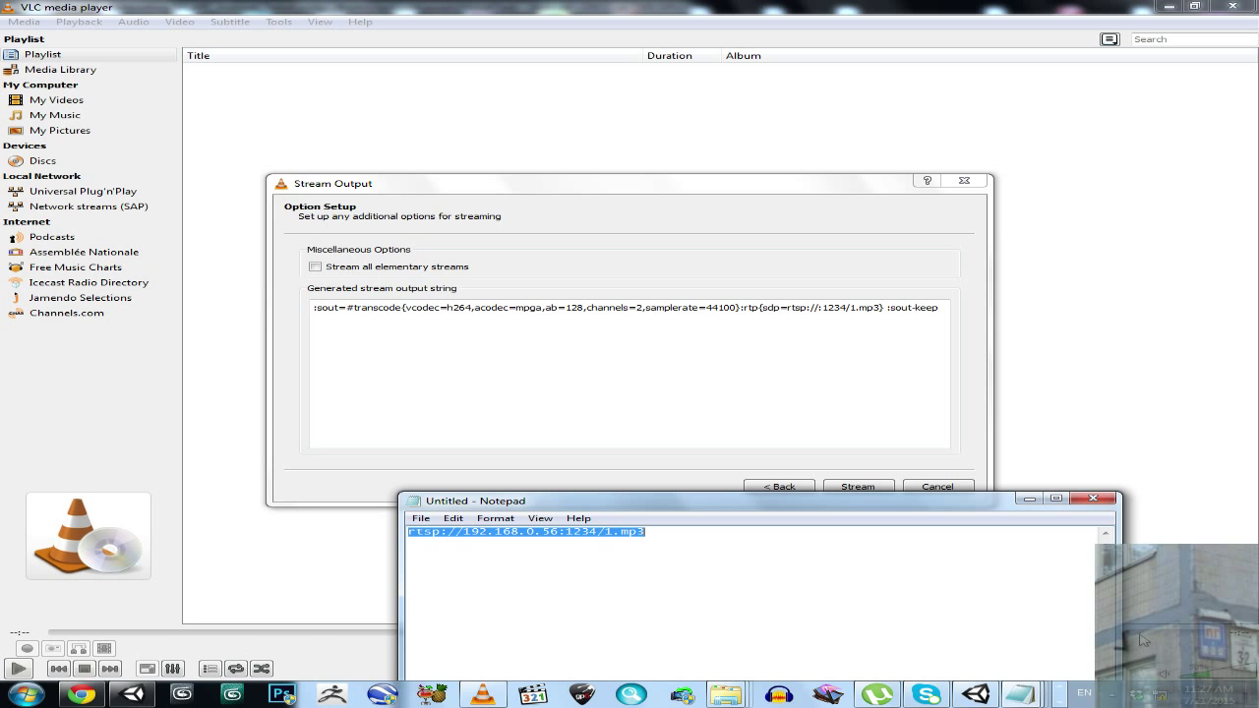
pyautogui.click(81, 695)
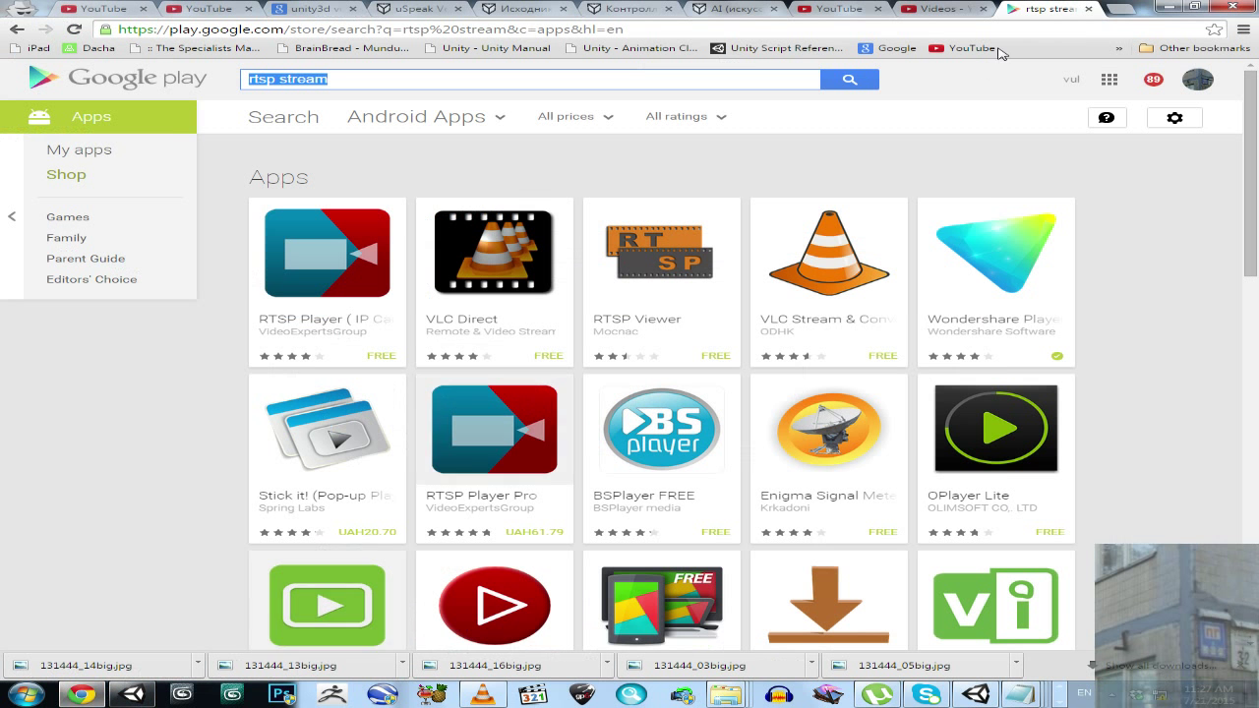
pyautogui.click(1001, 275)
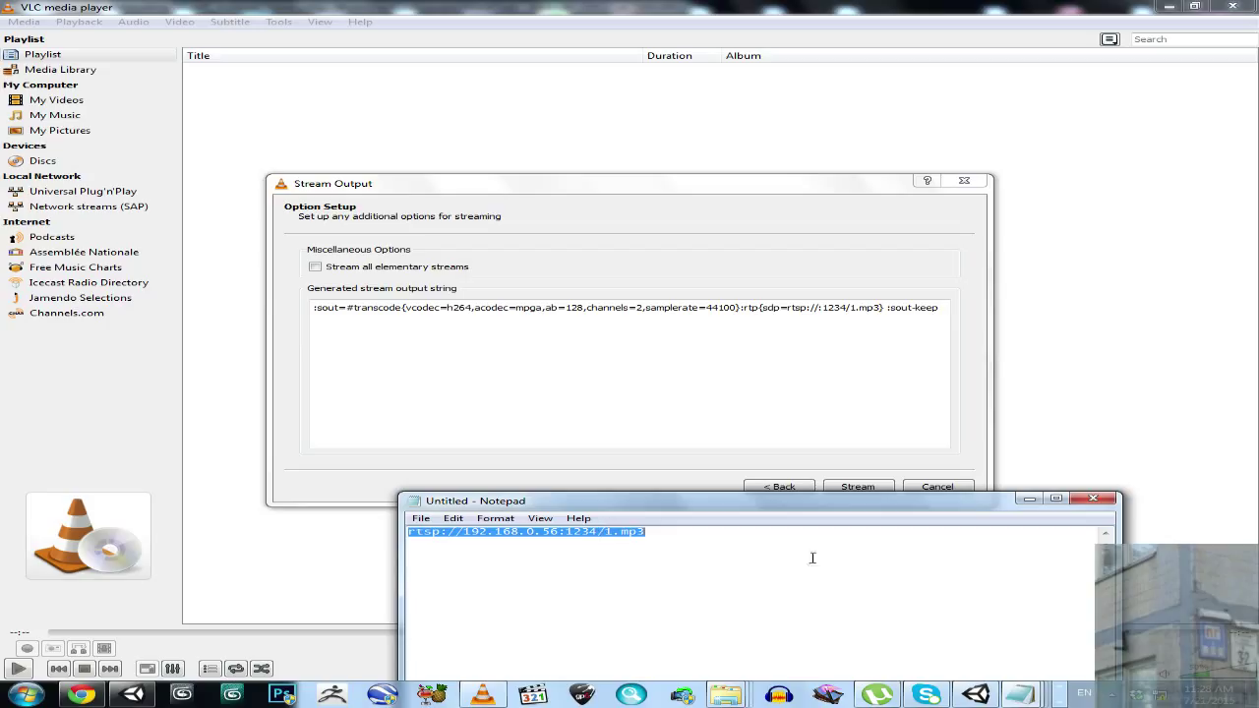
# Return to VLC, start the RTSP stream of the song and bring the streaming playlist window to the front
pyautogui.click(483, 695)
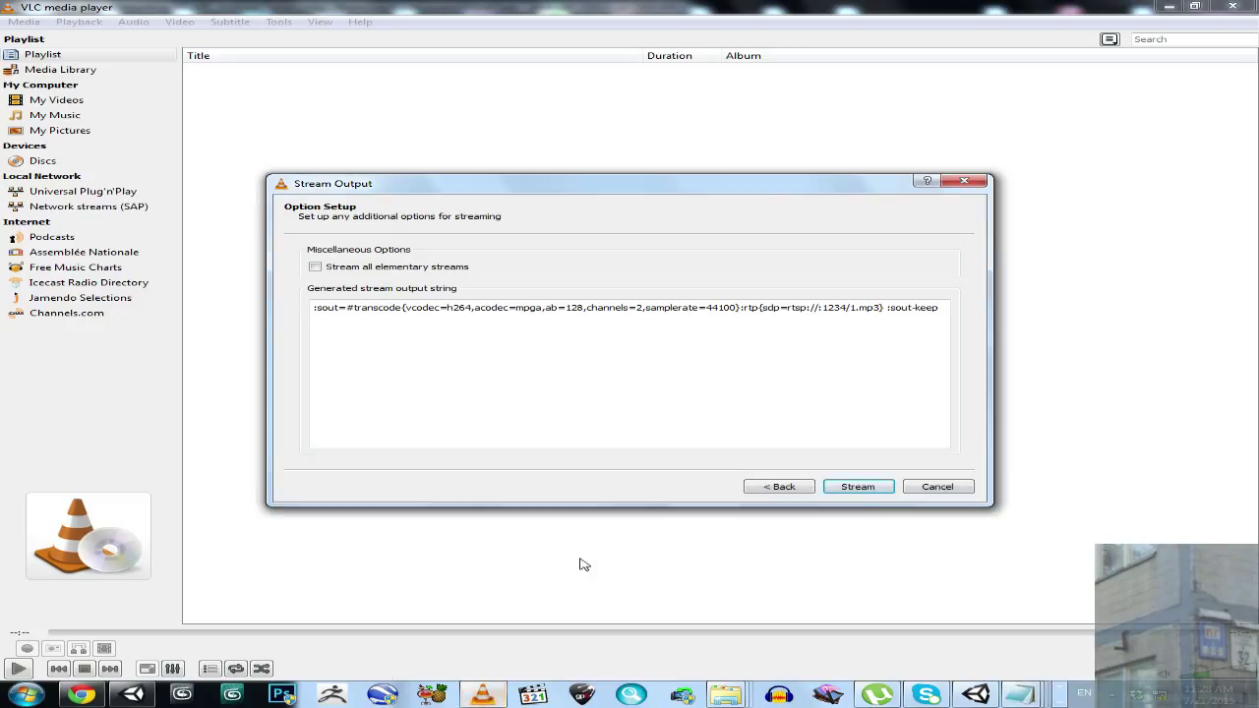
pyautogui.click(889, 491)
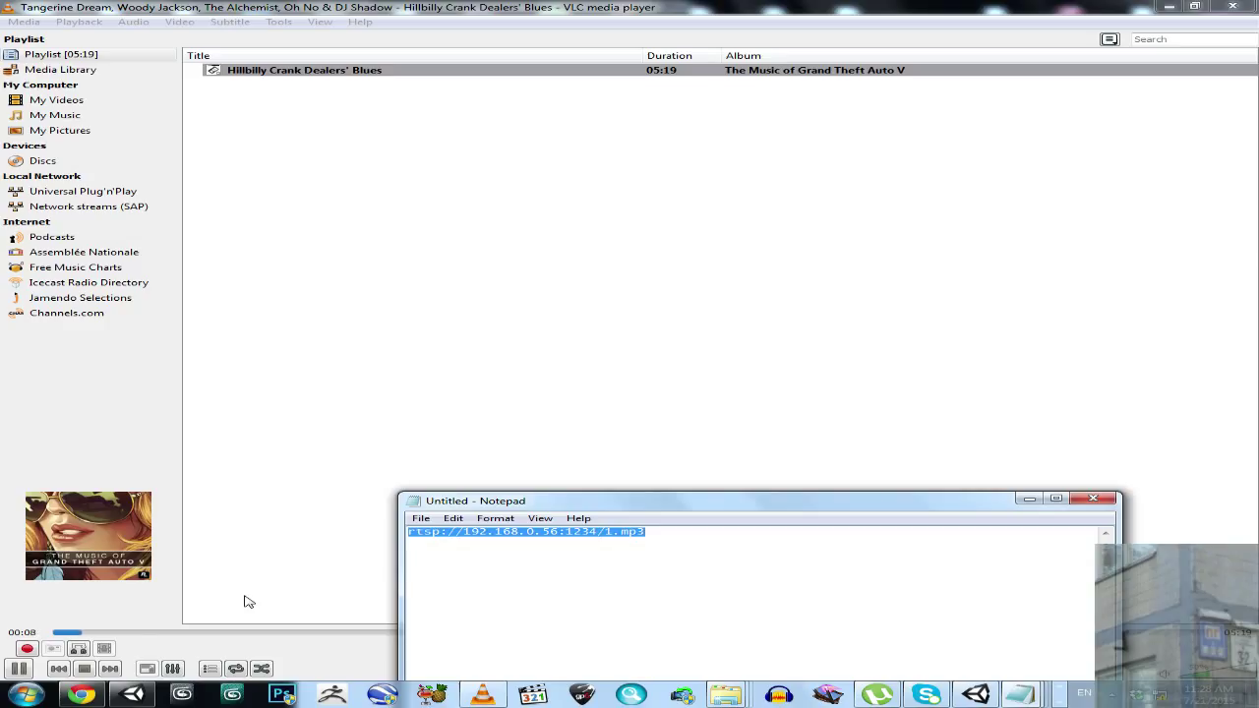
pyautogui.click(158, 622)
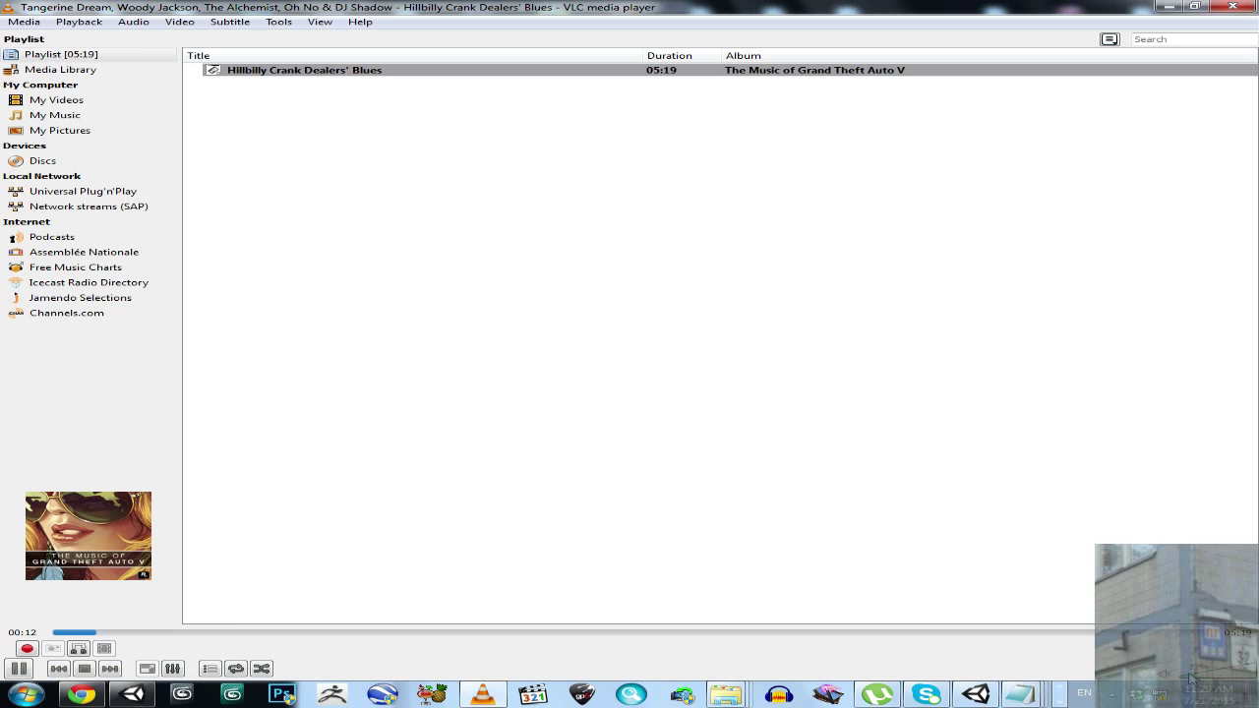
# Open the Windows volume mixer, widen it to examine the applications using audio, and close it
pyautogui.click(1119, 699)
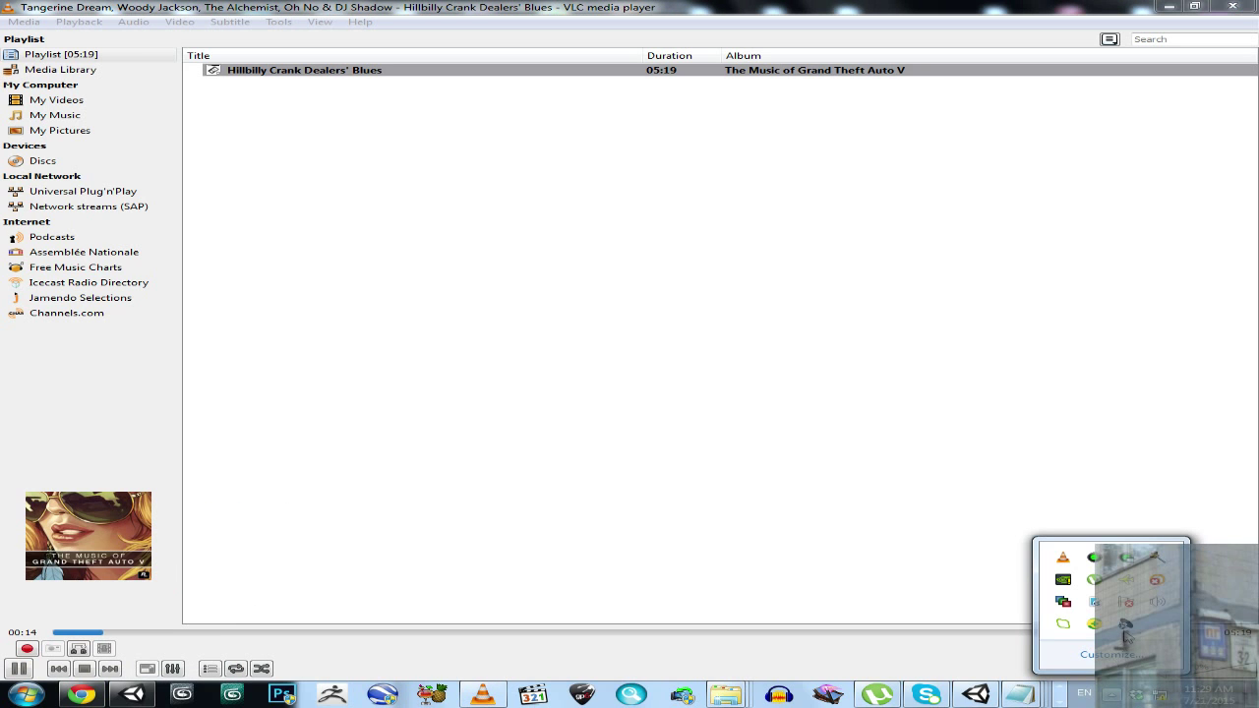
pyautogui.click(1161, 602)
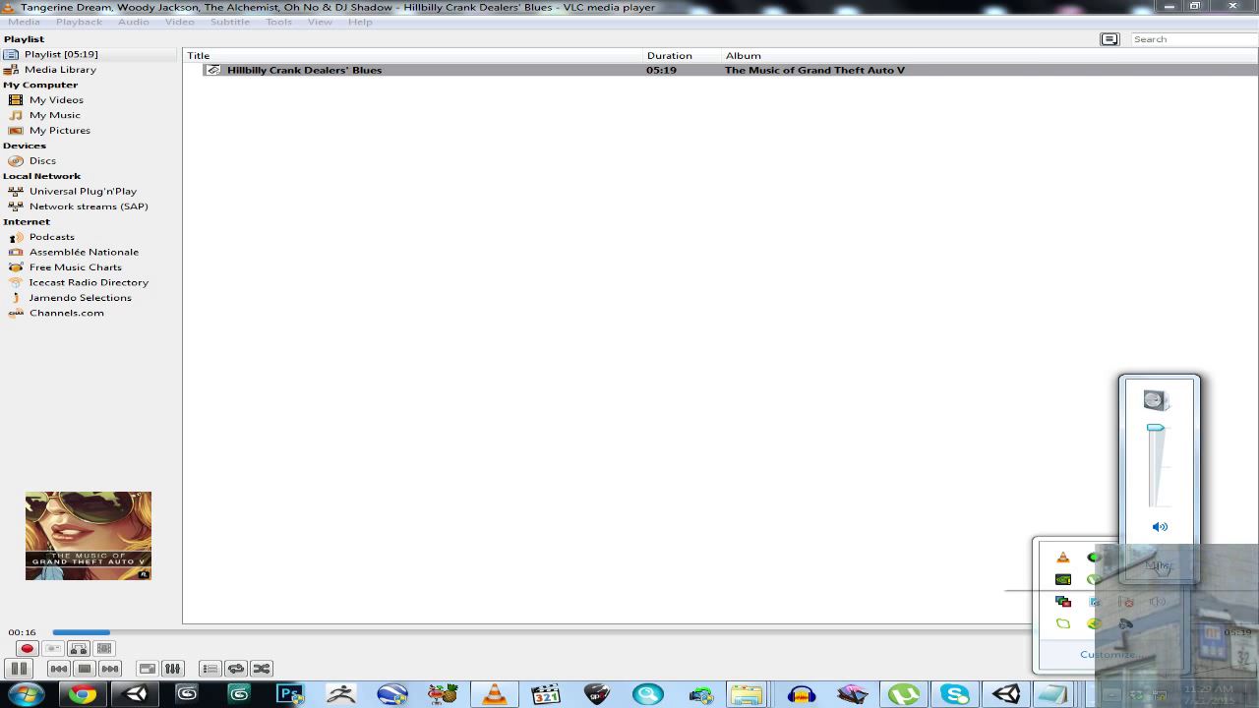
pyautogui.click(1157, 566)
pyautogui.moveTo(1006, 362); pyautogui.dragTo(663, 269)
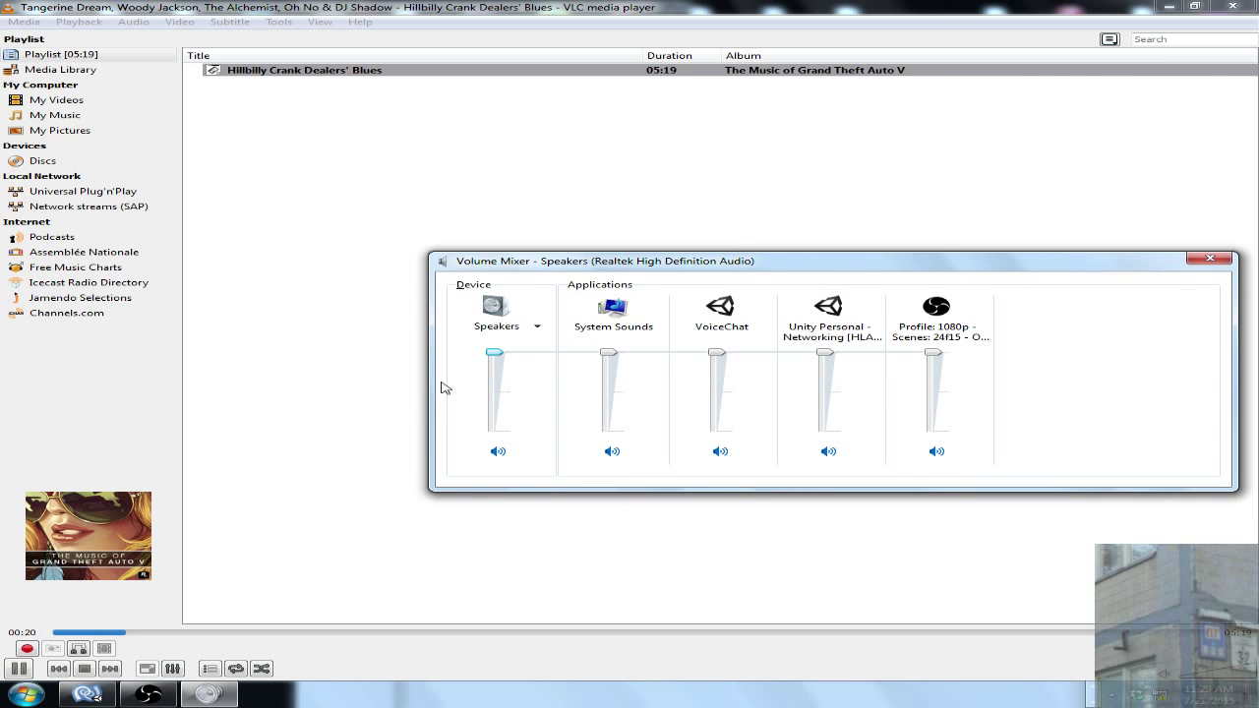
pyautogui.moveTo(430, 387); pyautogui.dragTo(101, 394)
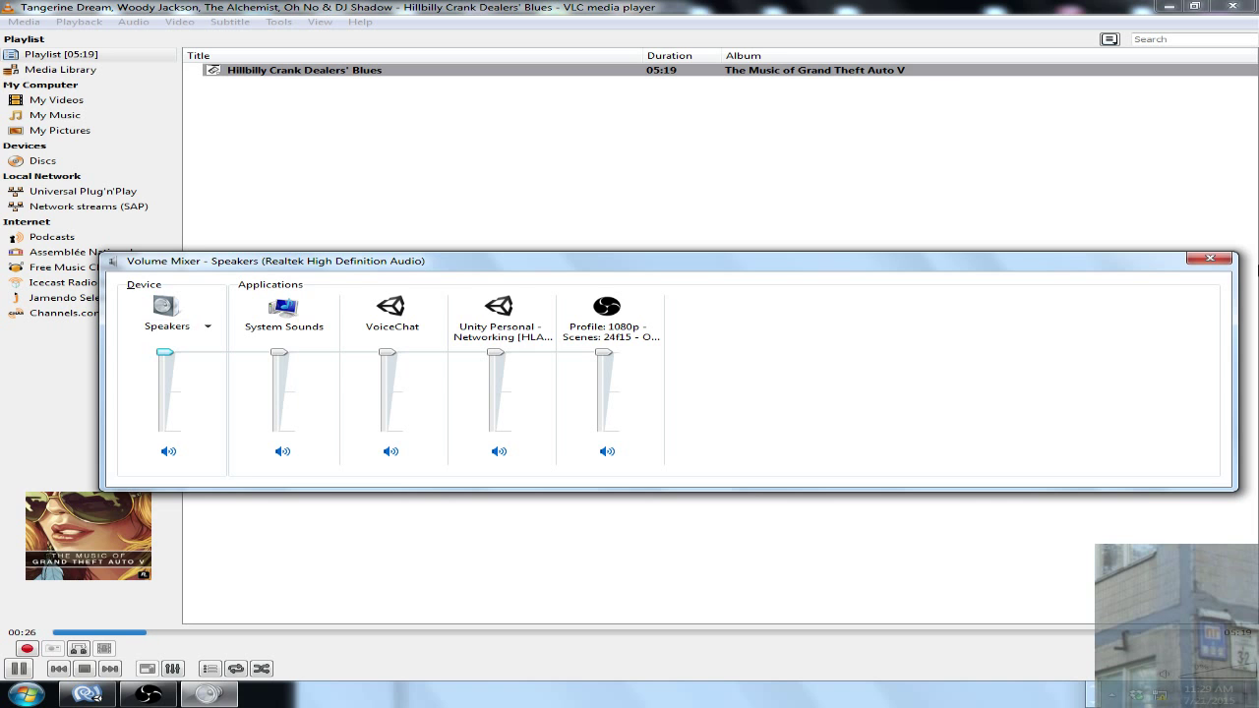
pyautogui.click(1209, 261)
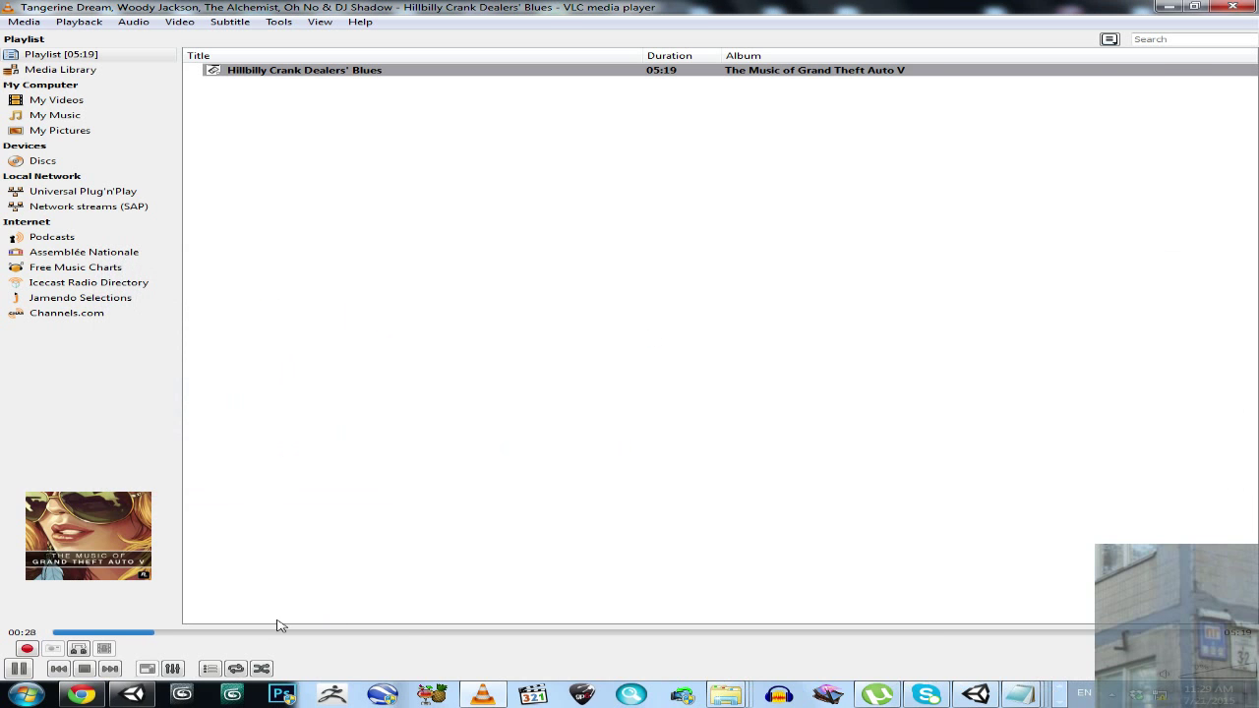
# View the Wondershare Player page in Chrome, minimise the browser and switch to Unity
pyautogui.click(98, 696)
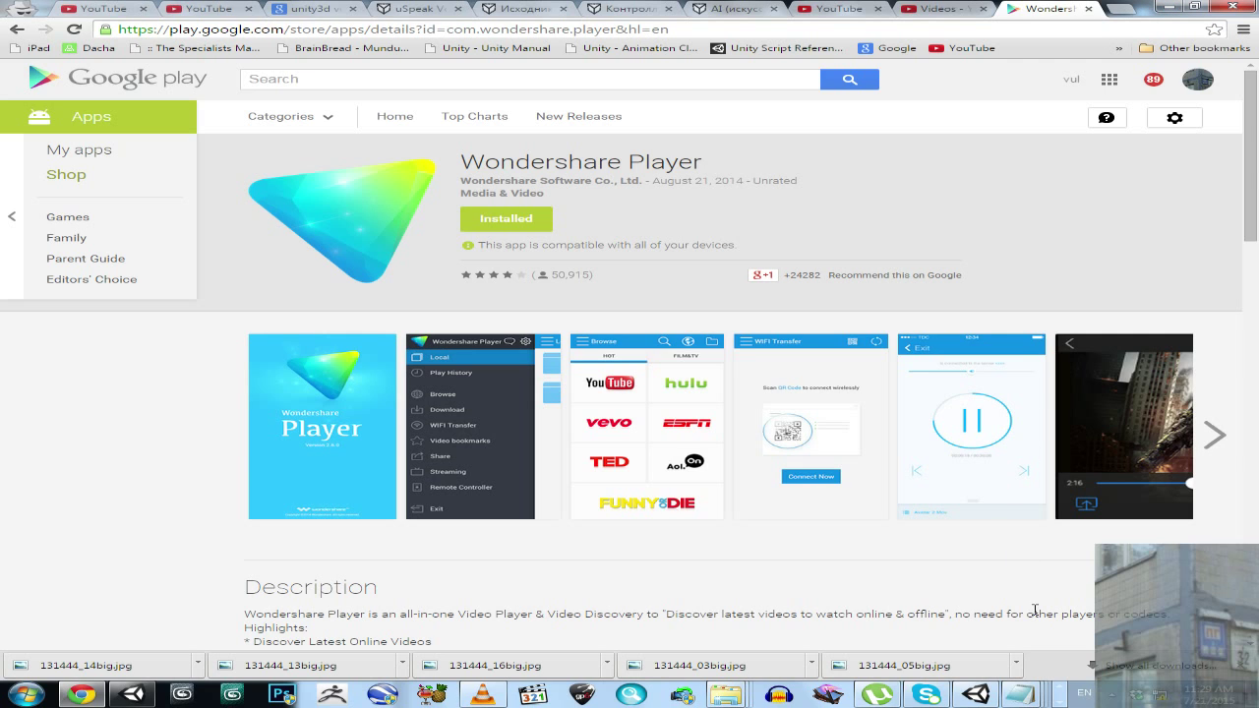
pyautogui.click(1170, 6)
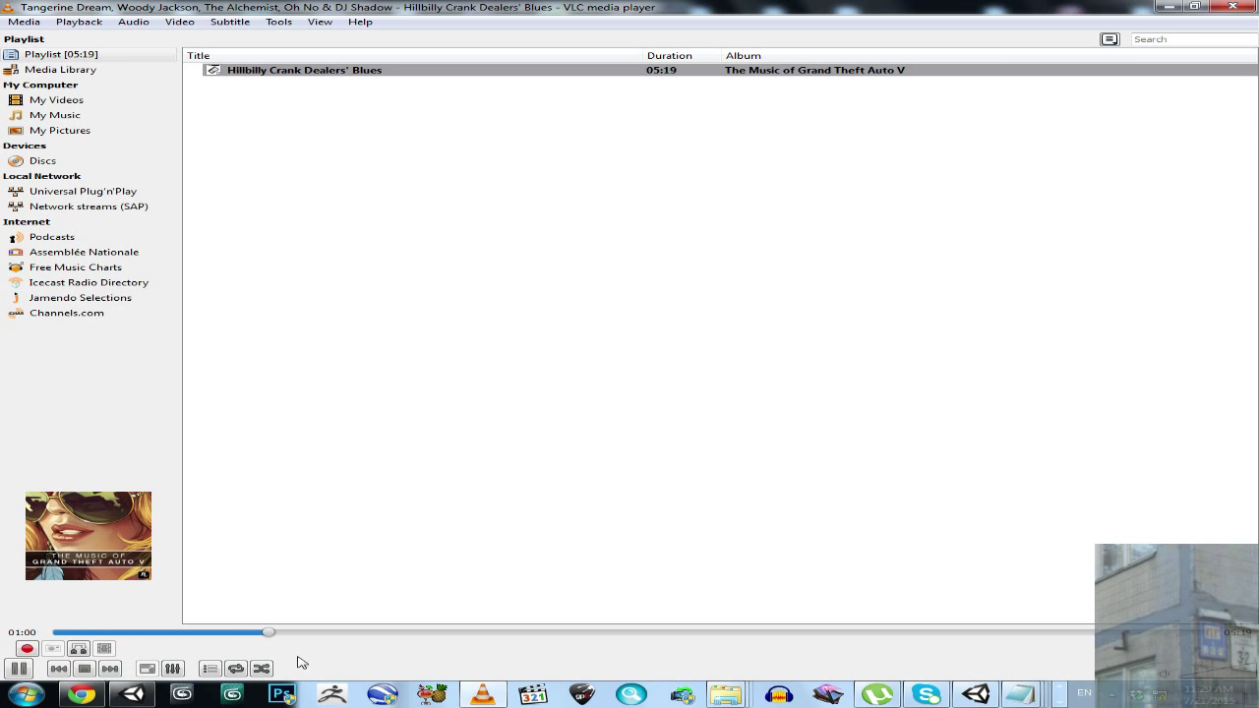
pyautogui.click(135, 696)
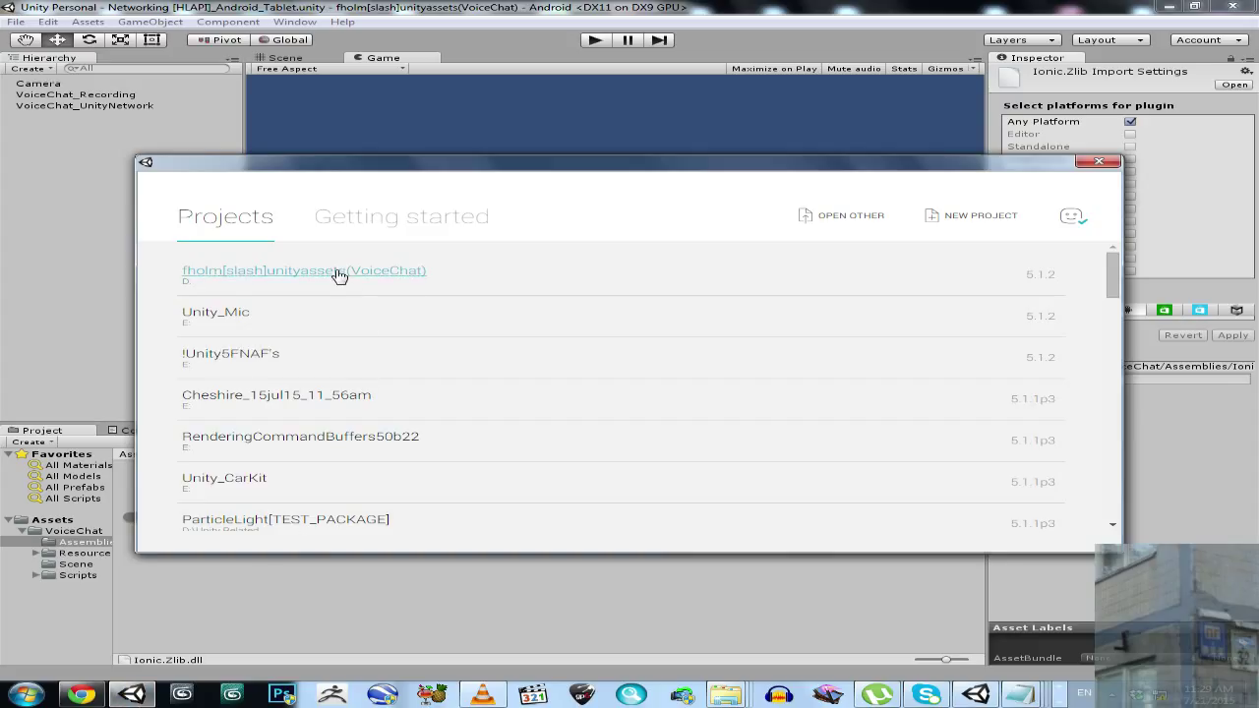